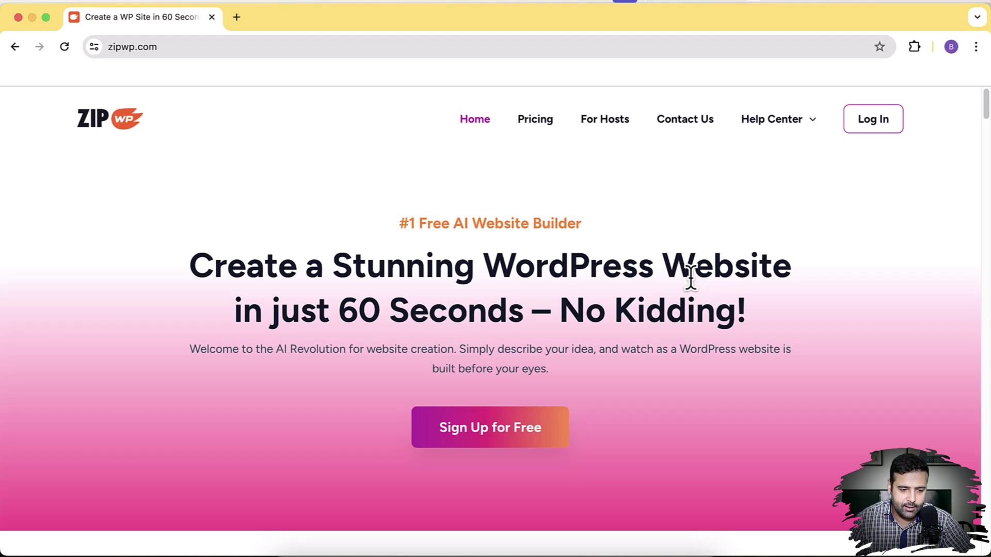
scroll(760, 237, down, 10)
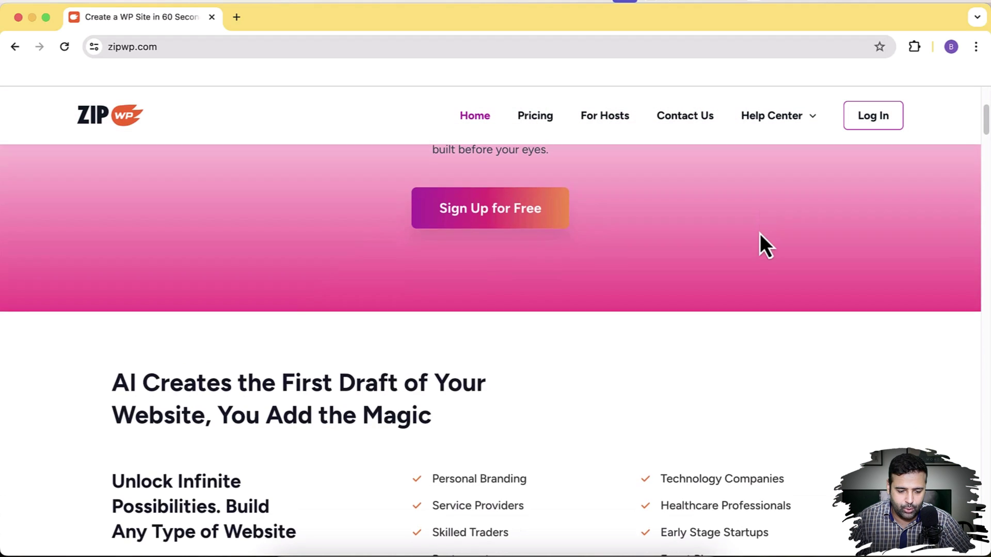
scroll(760, 234, down, 3)
scroll(760, 233, up, 15)
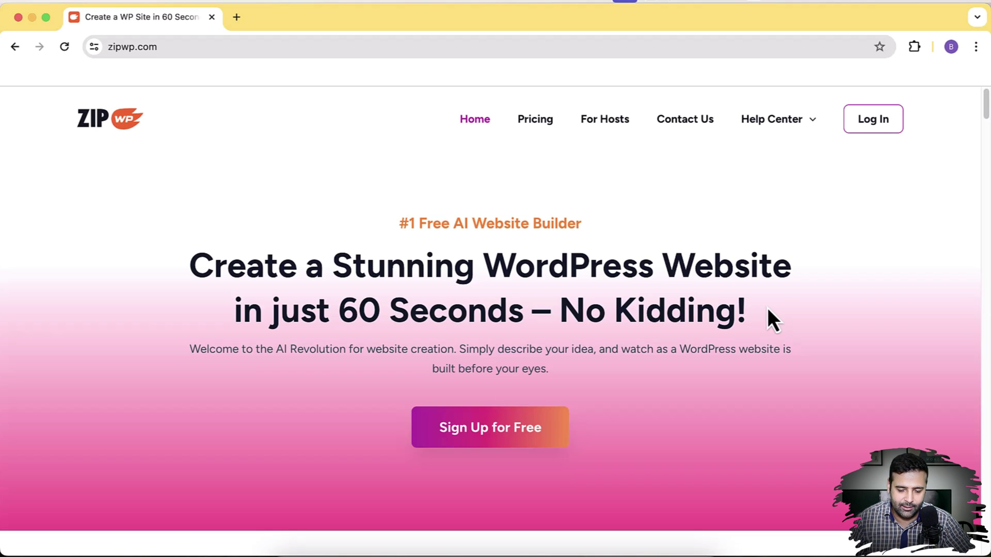
Log in to ZipWP and create a temporary WordPress site through try.new in a new tab
click(874, 133)
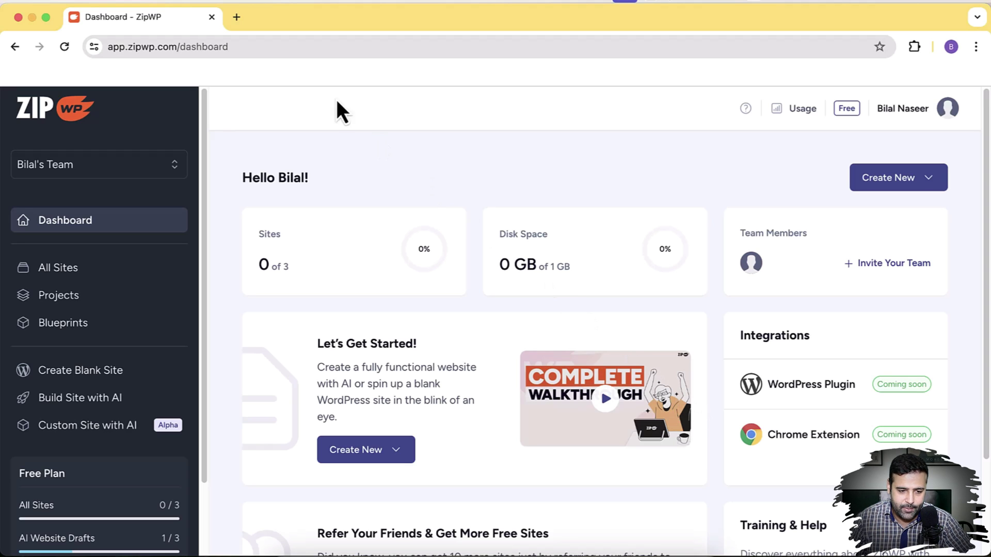
click(237, 18)
text(try.new)
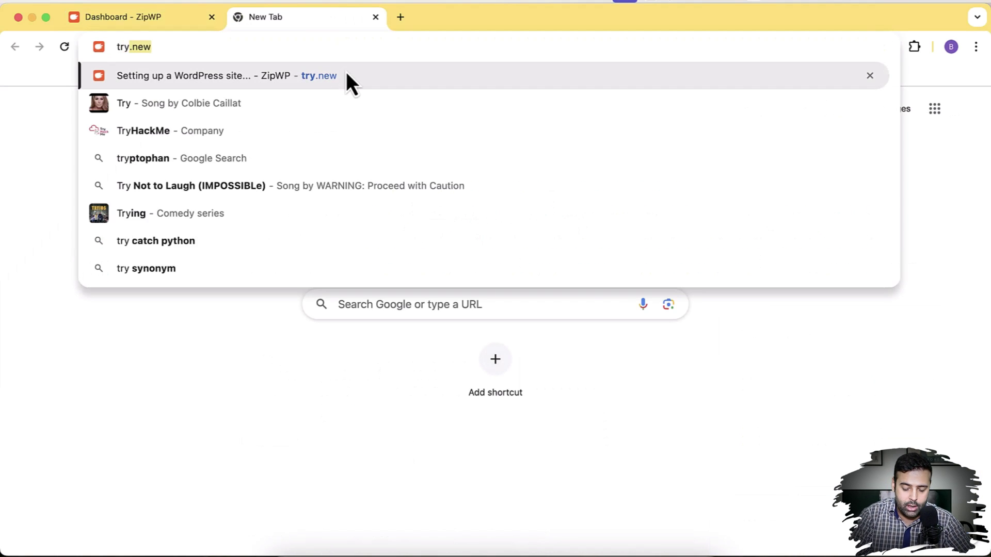
key(Return)
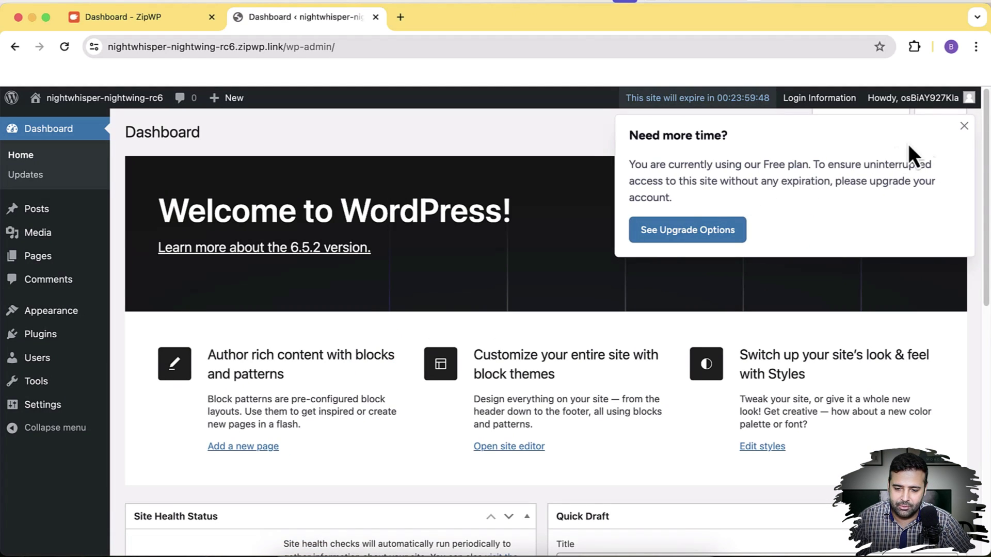
Dismiss the 'Need more time?' popup, check the site in ZipWP's All Sites list, then return to WordPress
click(965, 127)
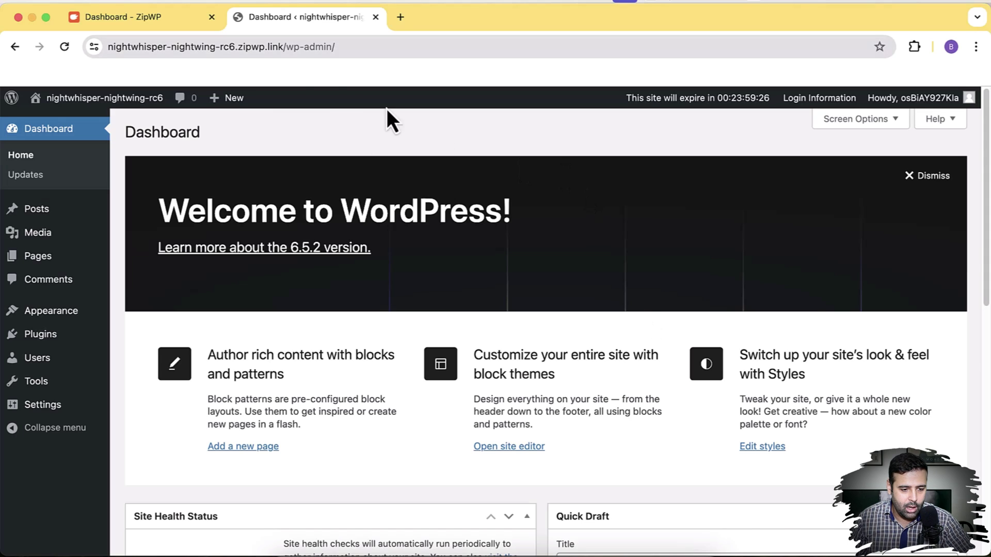
click(191, 28)
click(118, 273)
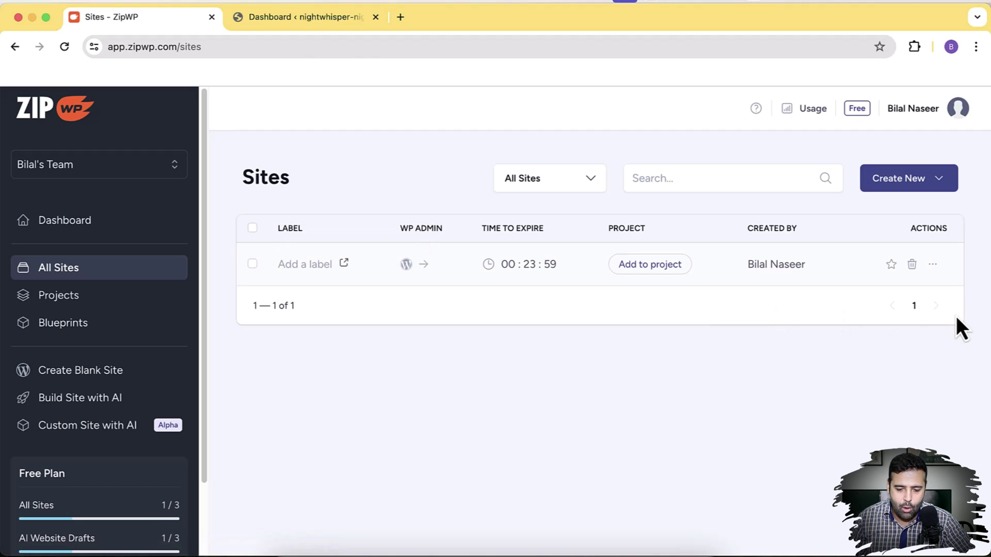
click(307, 25)
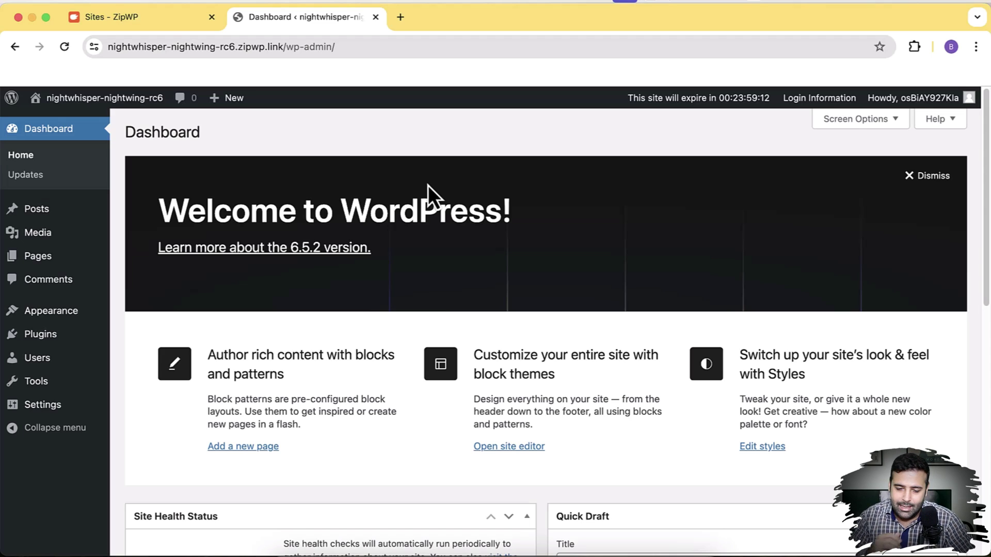
Search the plugin directory for 'starter template', then install and activate Starter Templates
mouse_move(72, 345)
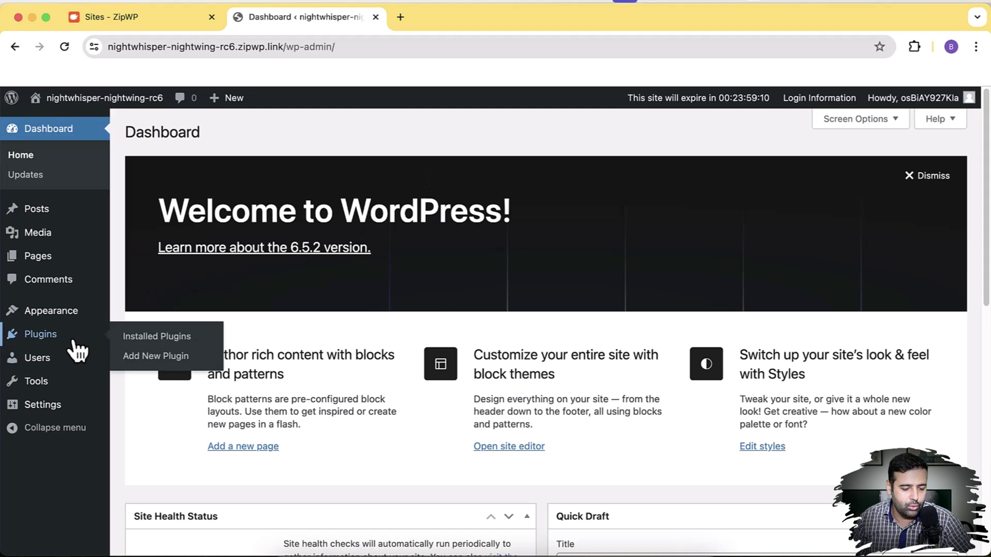
click(152, 356)
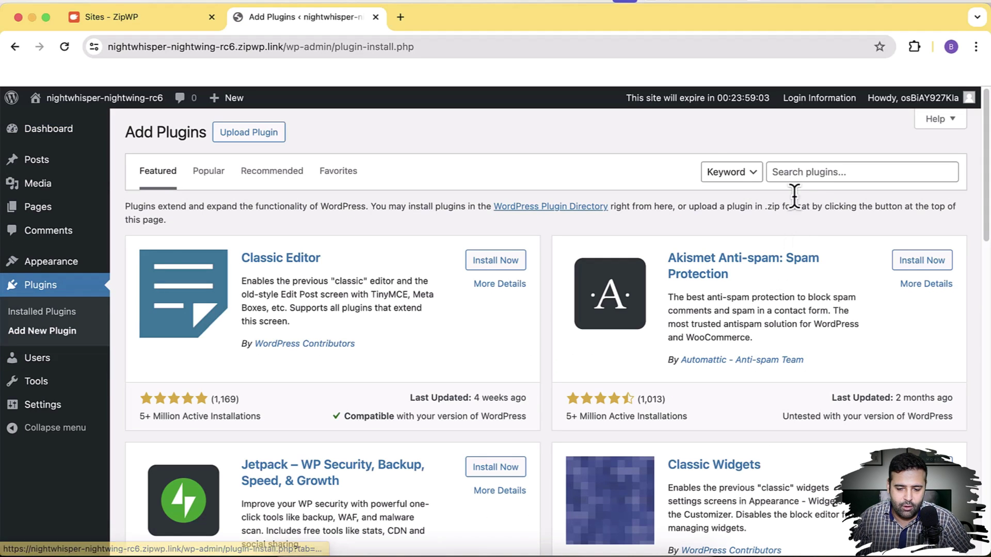
click(801, 173)
text(starter )
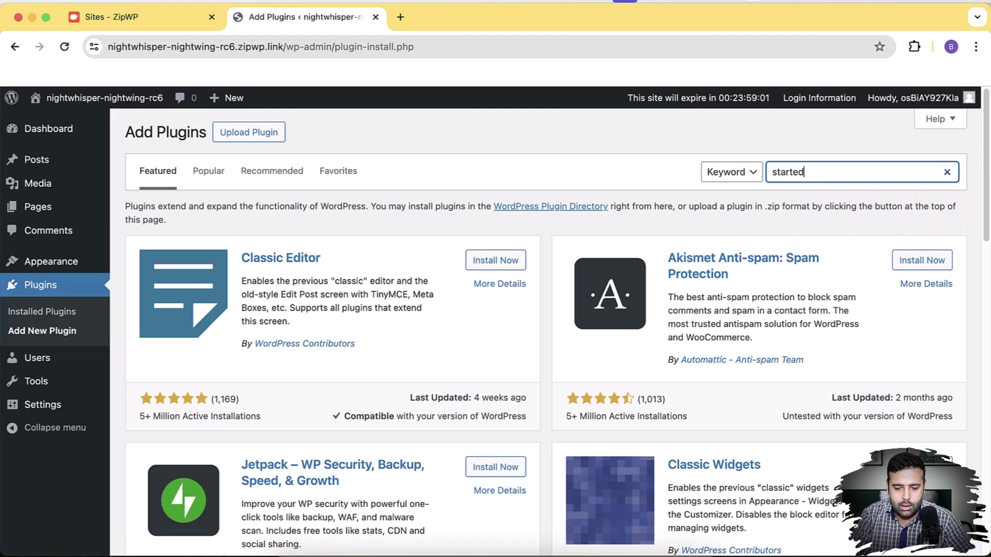
text(template)
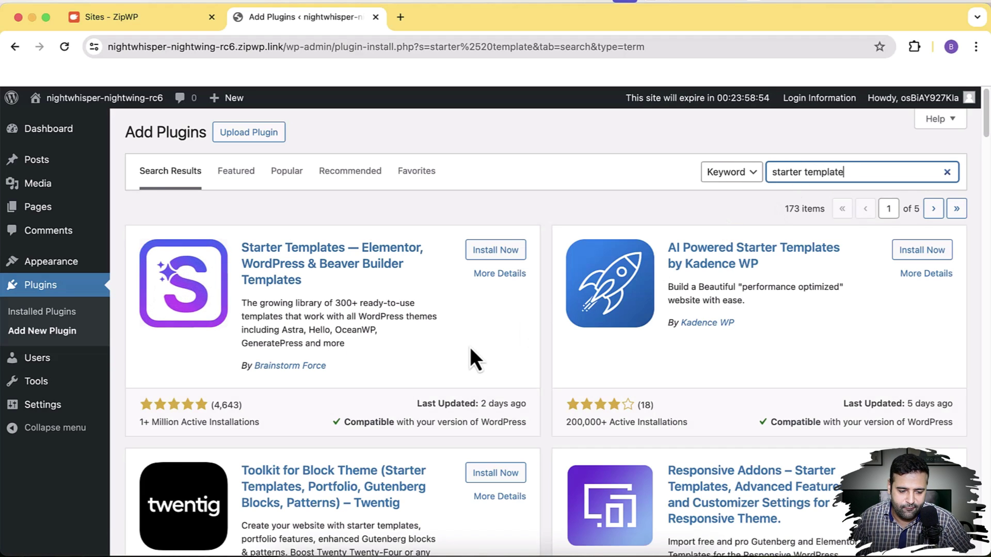
click(504, 255)
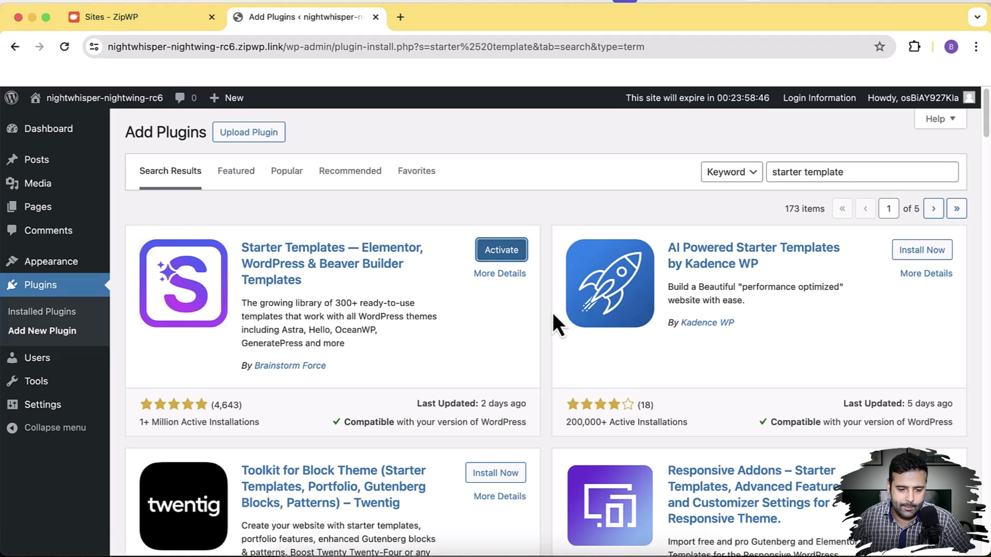
click(510, 252)
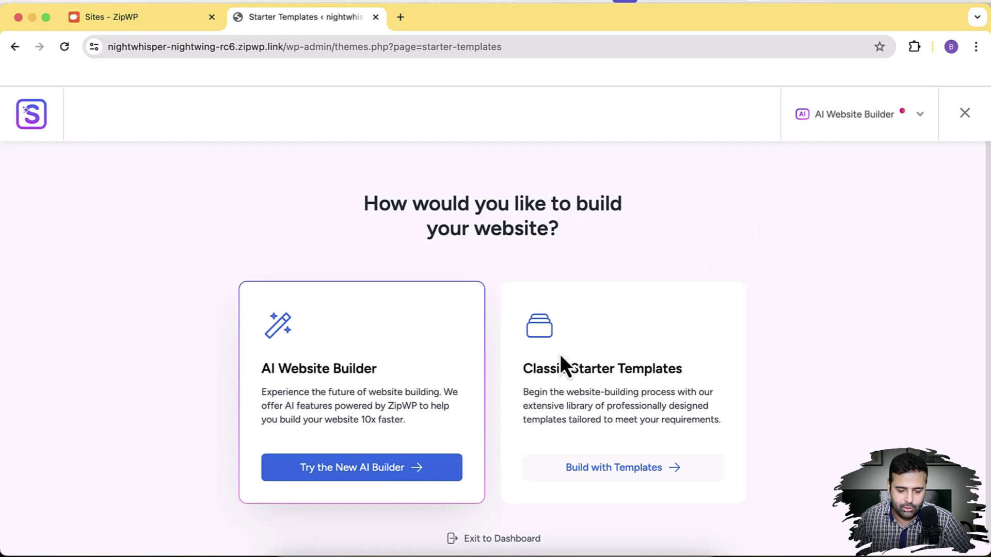
Choose the AI Website Builder, start its setup, and authorize the ZipWP connection
click(390, 477)
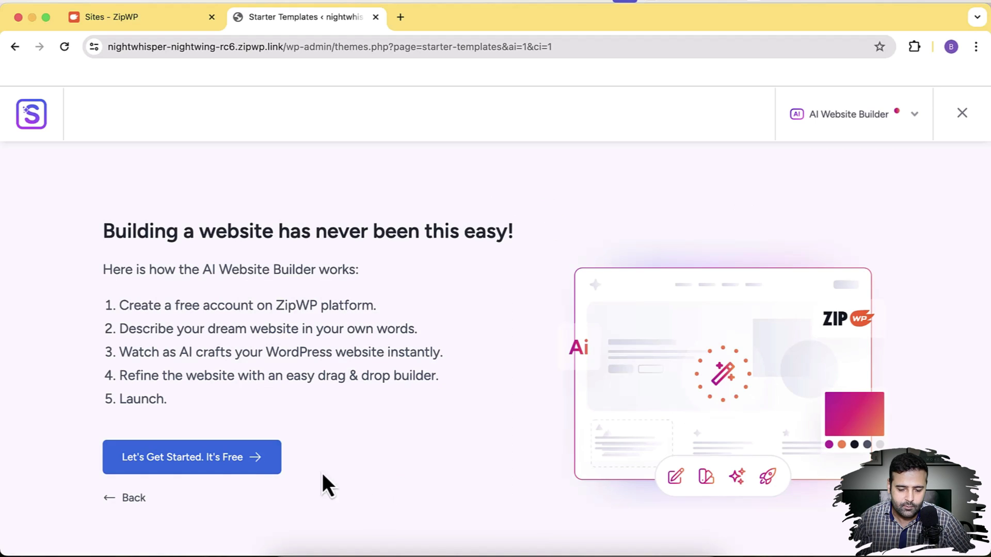
click(208, 474)
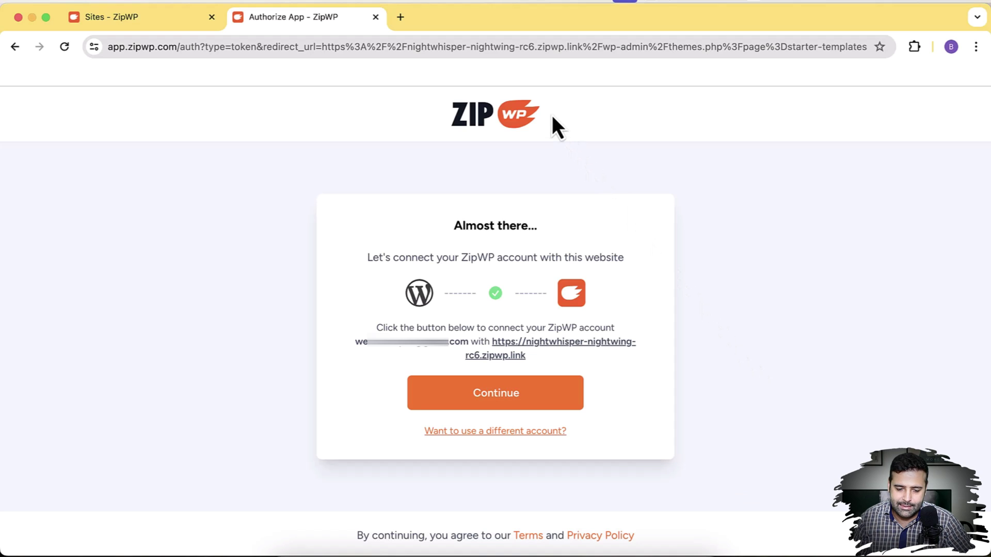
click(505, 404)
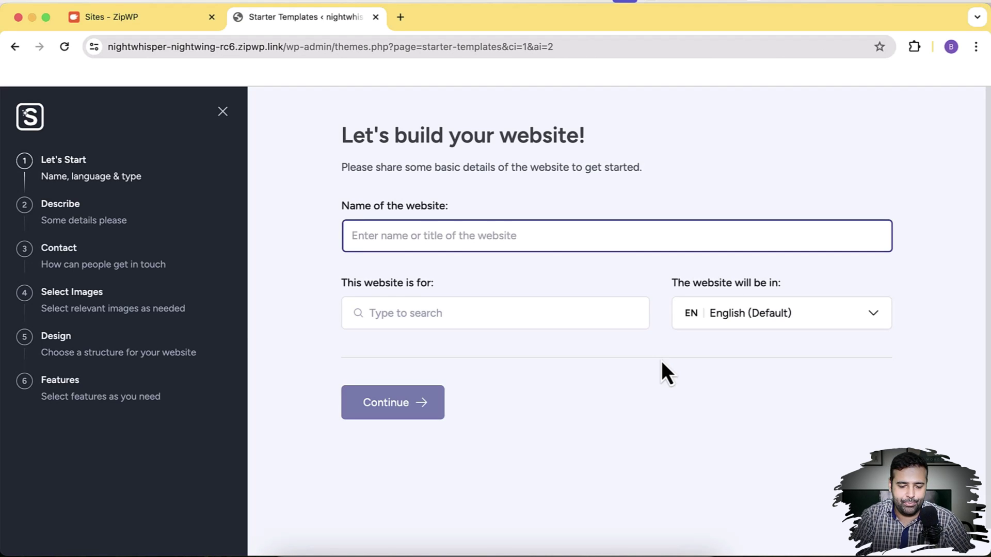
Name the website 'Trendy Tshirts', choose E-Commerce as its type, and continue
text(Trend)
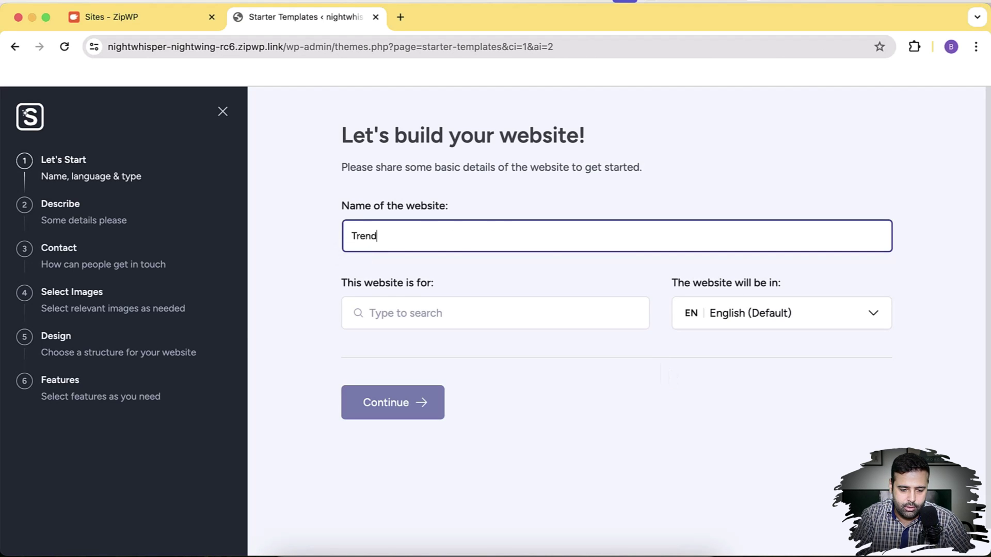
text(y Tshirts)
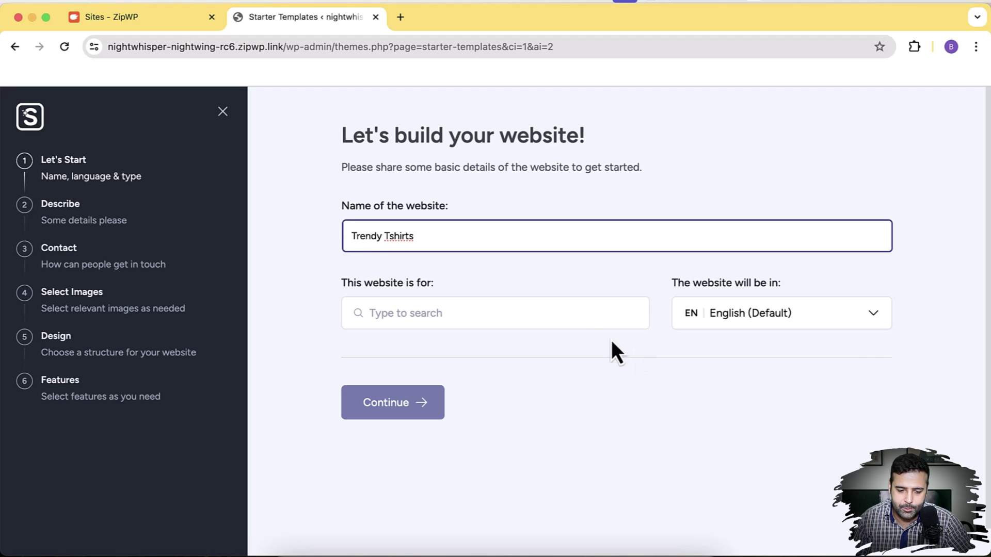
click(548, 312)
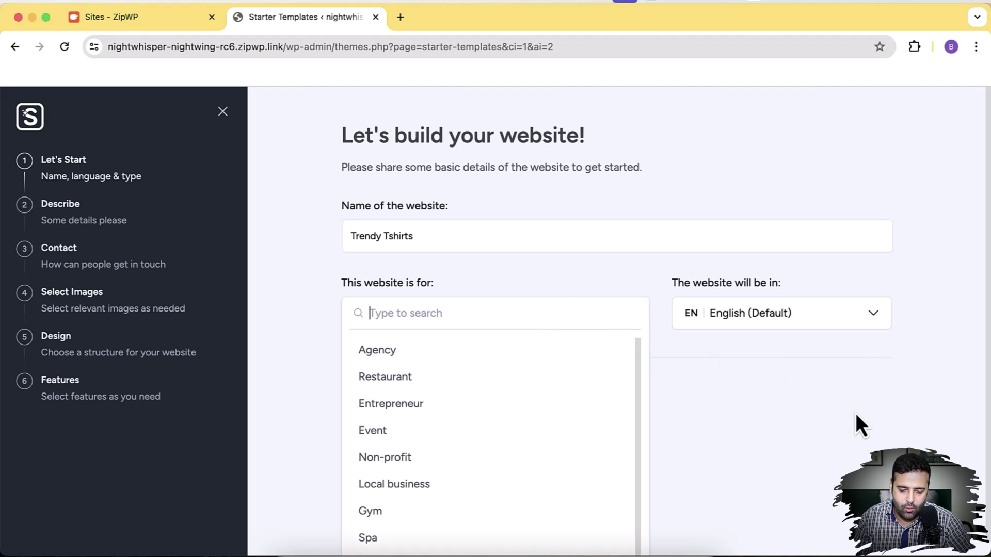
text(ecommerce)
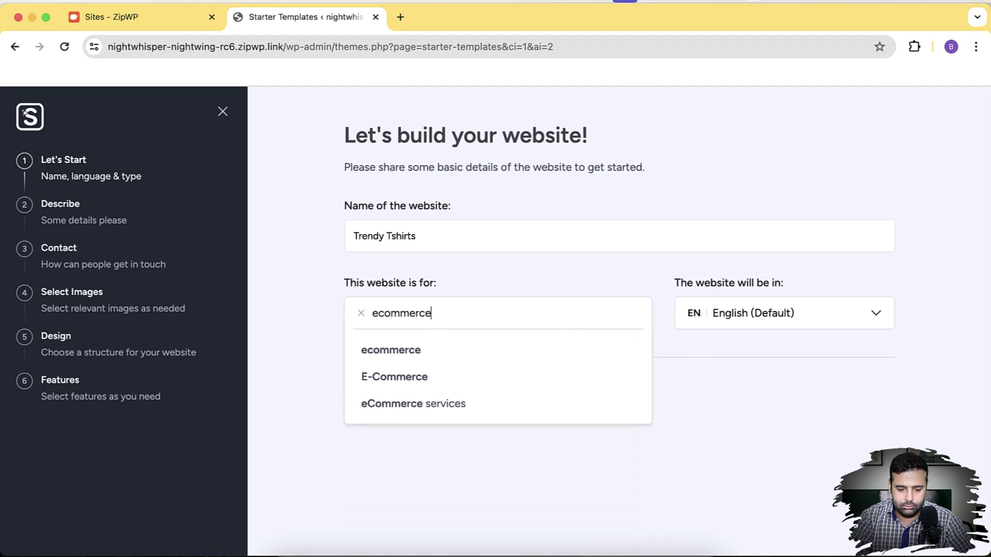
click(499, 377)
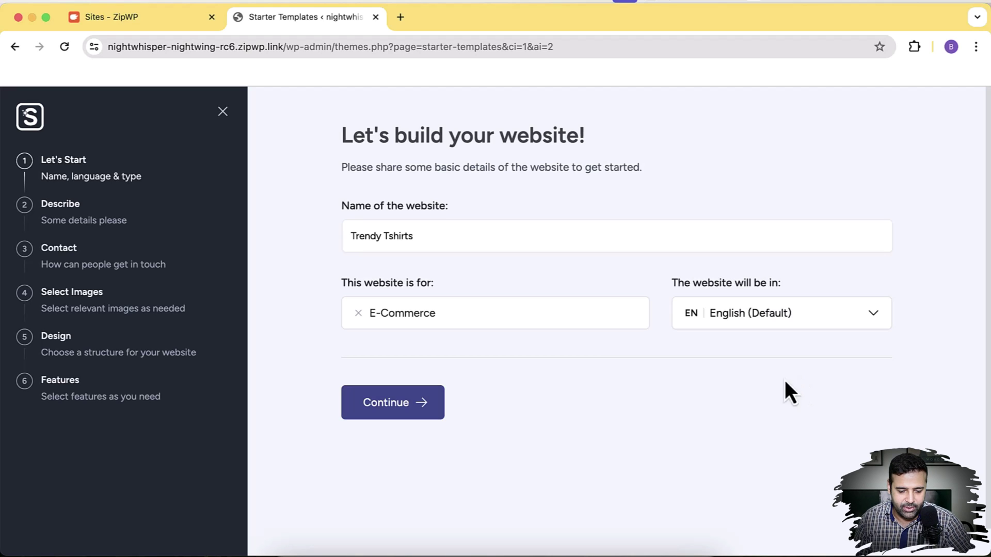
click(427, 418)
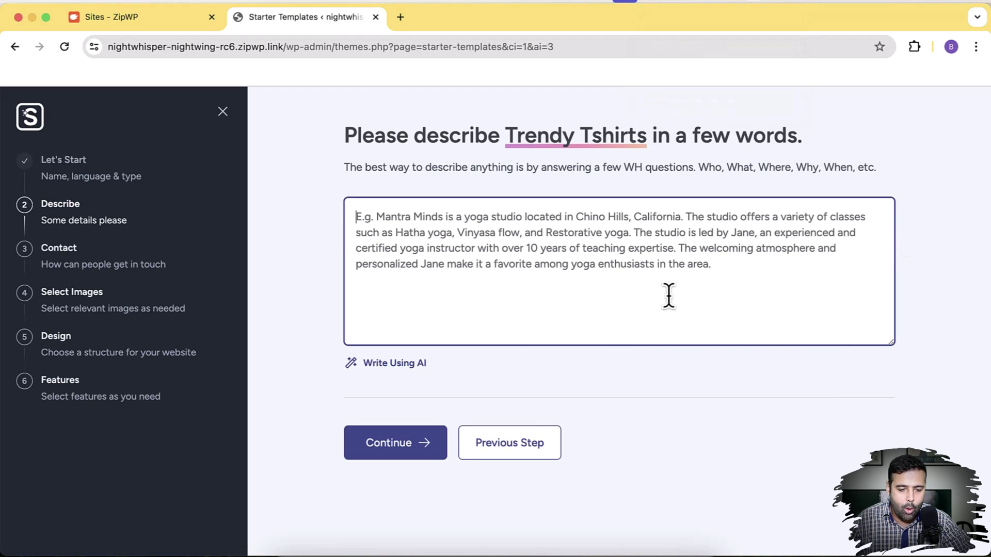
Generate an AI-written store description for Trendy Tshirts
click(394, 363)
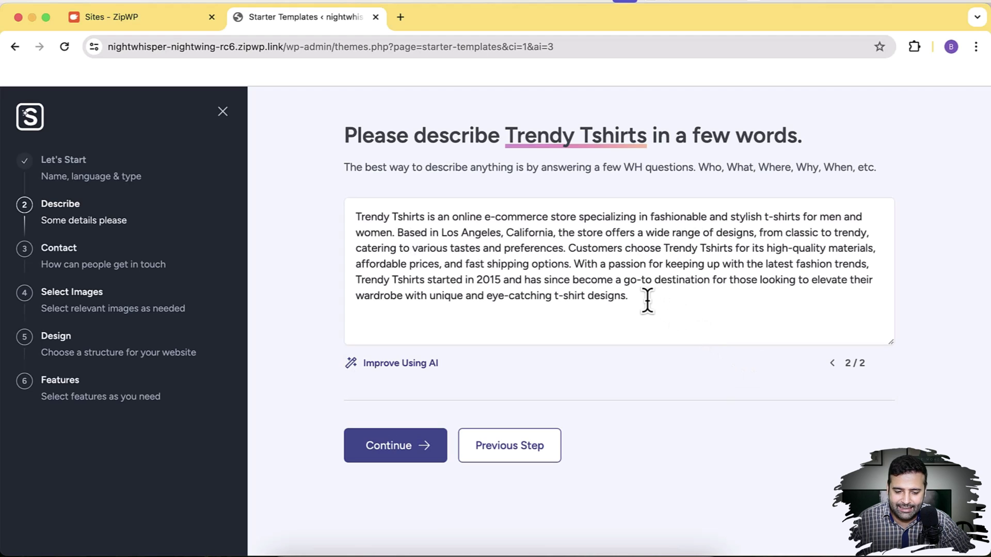
drag(647, 300, 361, 216)
click(473, 281)
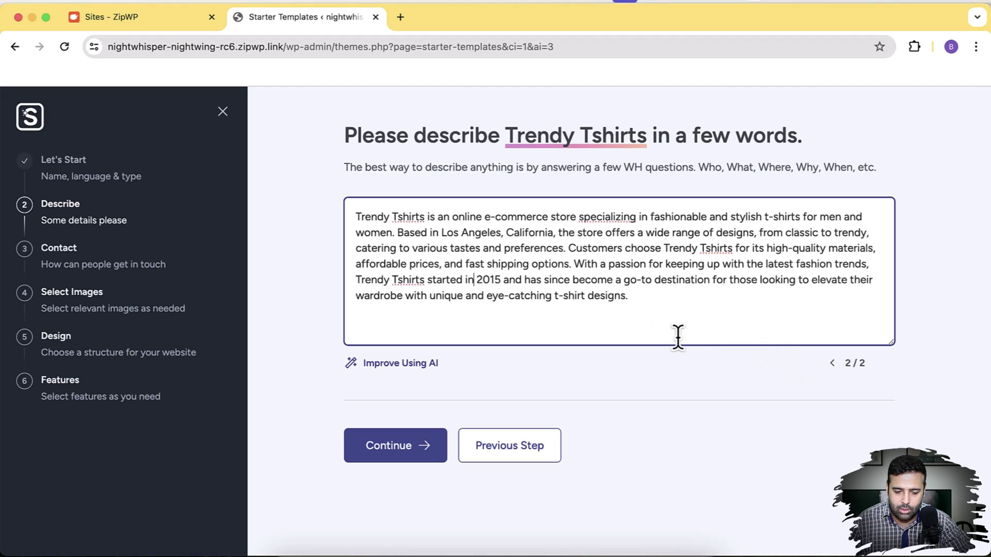
Change the founding year in the description from 2015 to 2024
drag(359, 280, 478, 283)
click(518, 314)
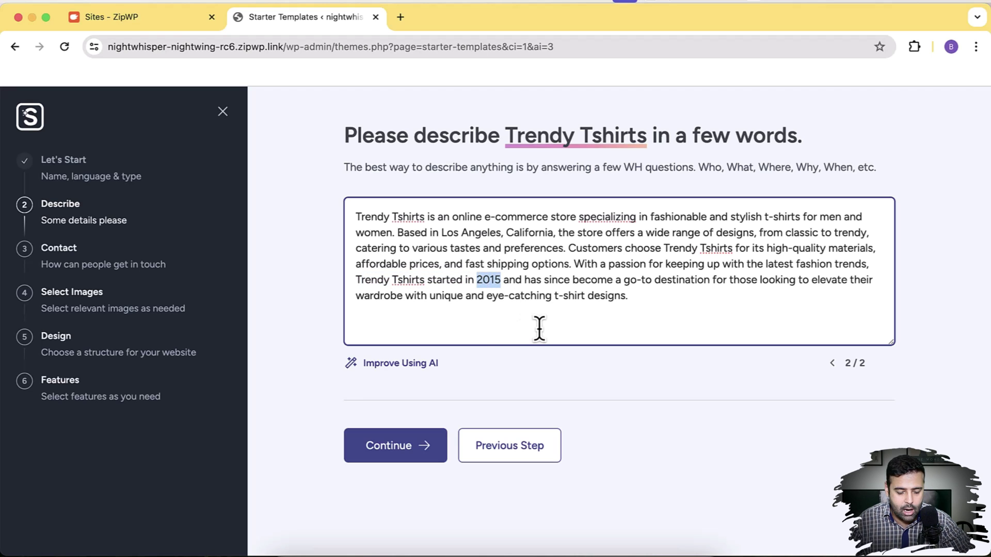
text(2024)
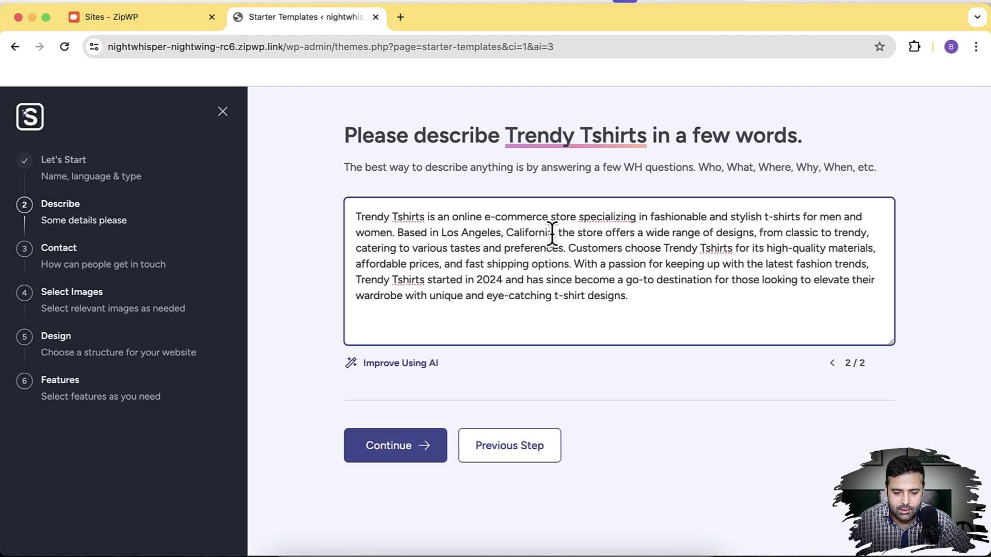
drag(553, 232, 397, 236)
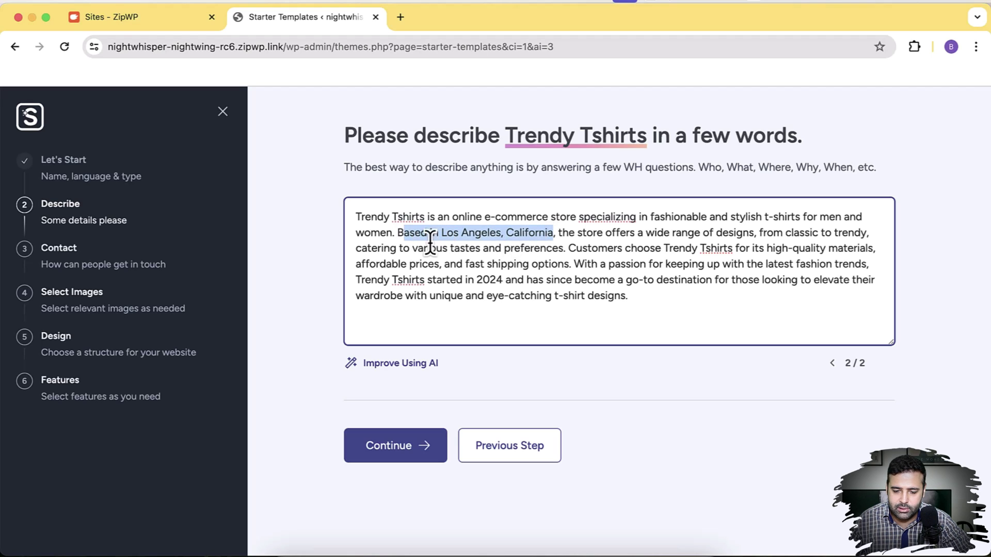
click(664, 309)
drag(682, 303, 352, 215)
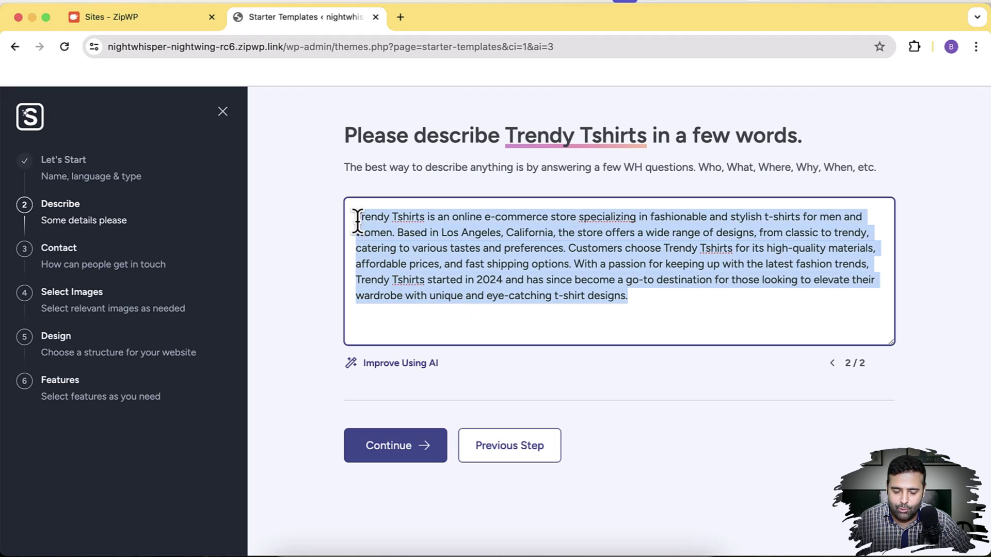
click(590, 322)
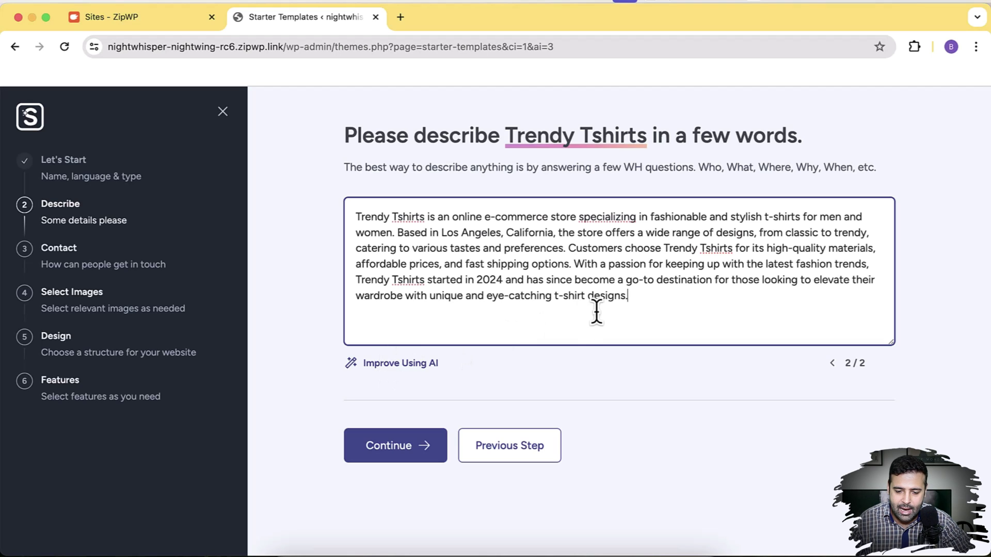
Continue to the Contact step and enter the store's contact e-mail address
click(409, 458)
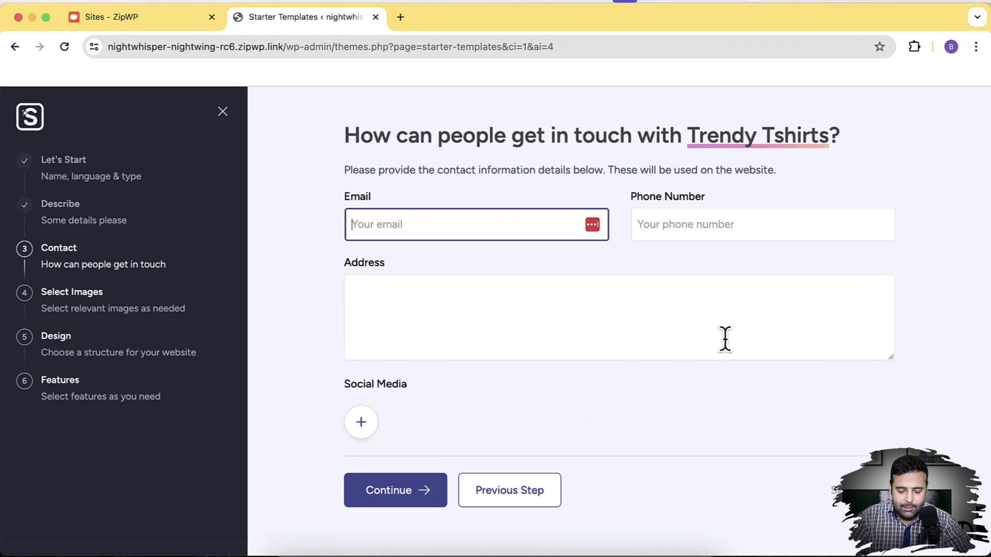
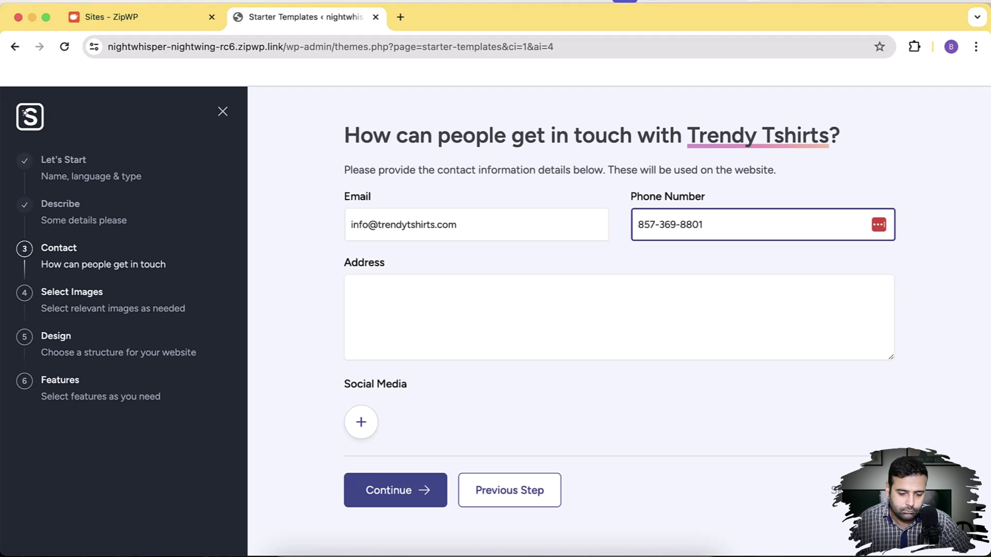
Enter the business phone number and the Los Angeles, California address
click(725, 339)
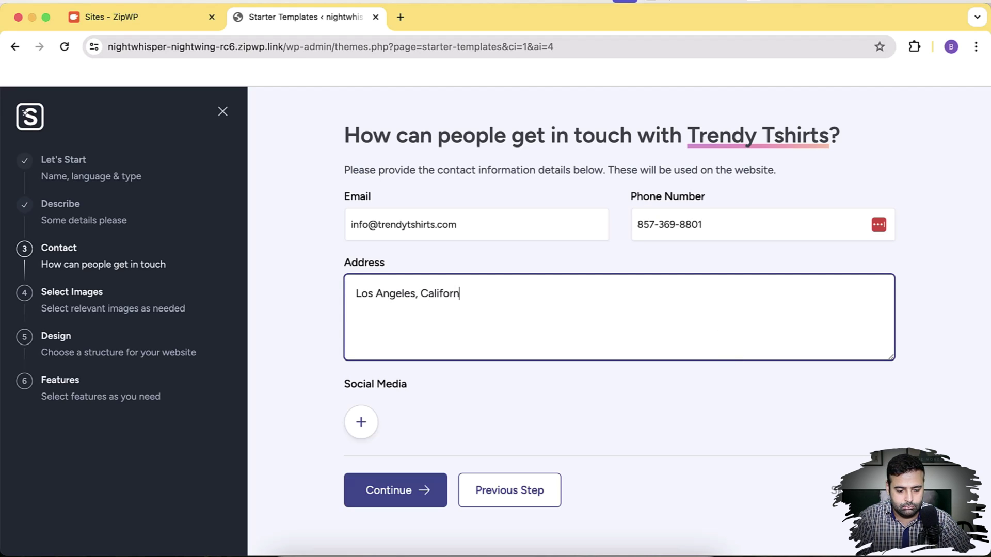
Add a Facebook page link under Social Media and continue to image selection
click(362, 424)
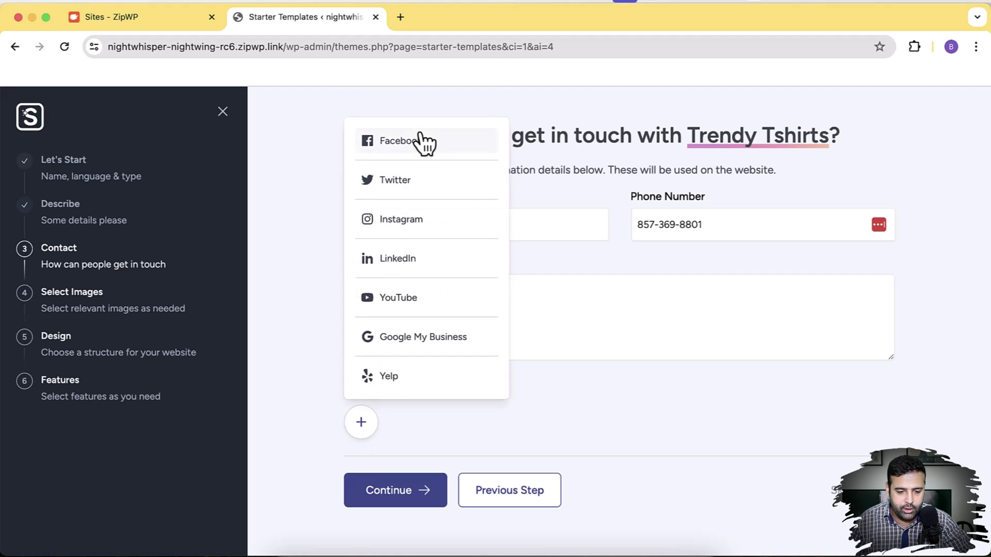
click(419, 143)
text(h)
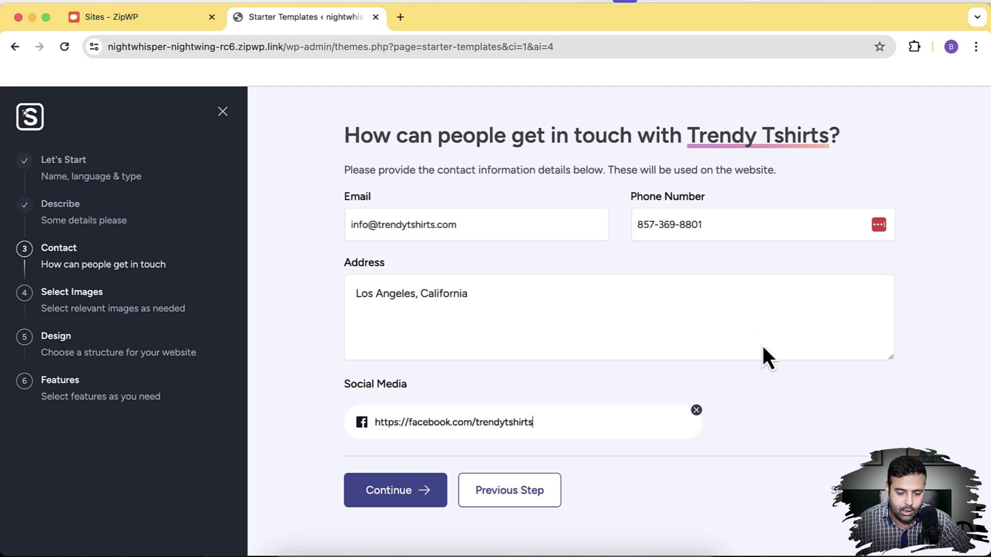
click(421, 502)
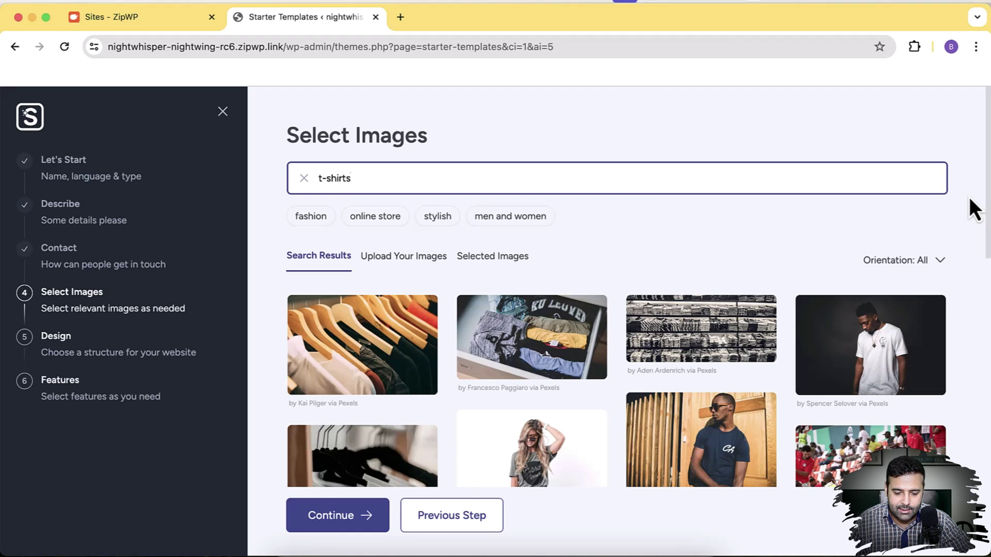
Select the shirts-on-hangers and folded-shirts photos from the t-shirts results
scroll(969, 199, down, 5)
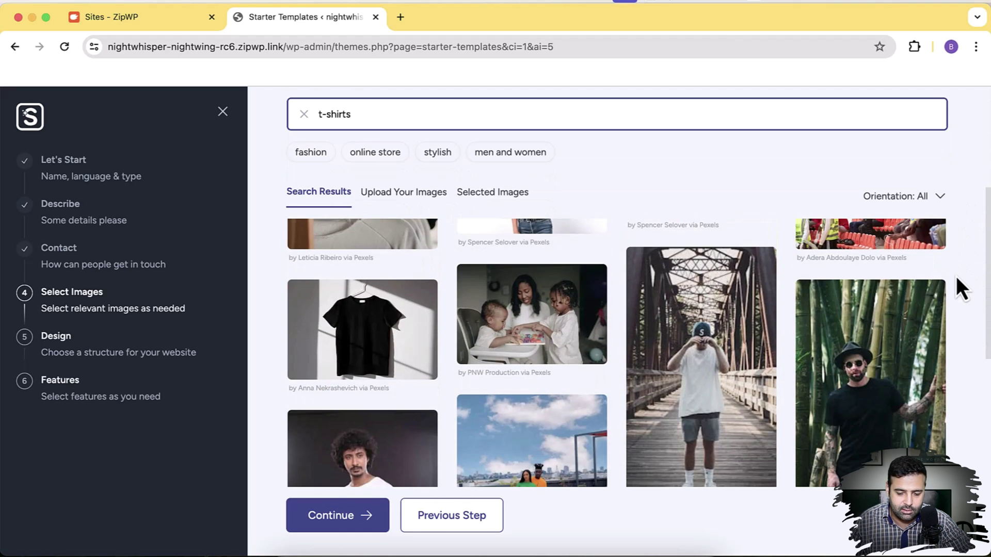
scroll(956, 277, down, 8)
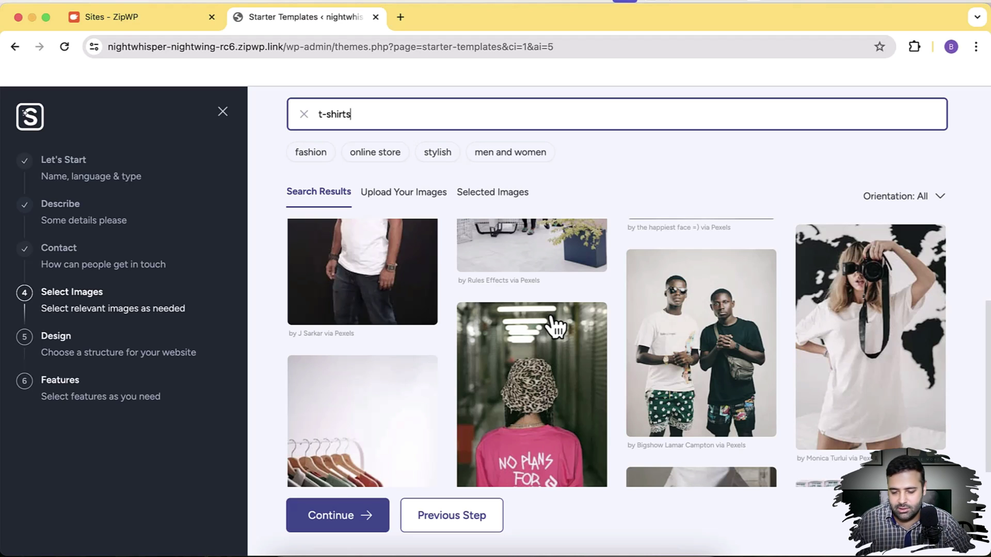
scroll(556, 325, up, 10)
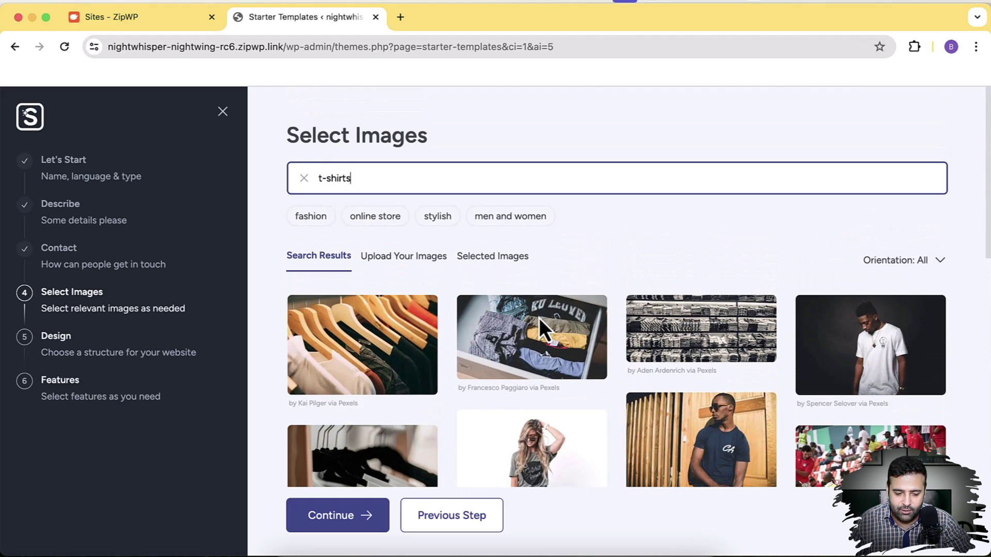
click(409, 339)
click(576, 362)
Add the legs-in-shorts, two young men and black t-shirt photos, making five selected
scroll(911, 325, down, 2)
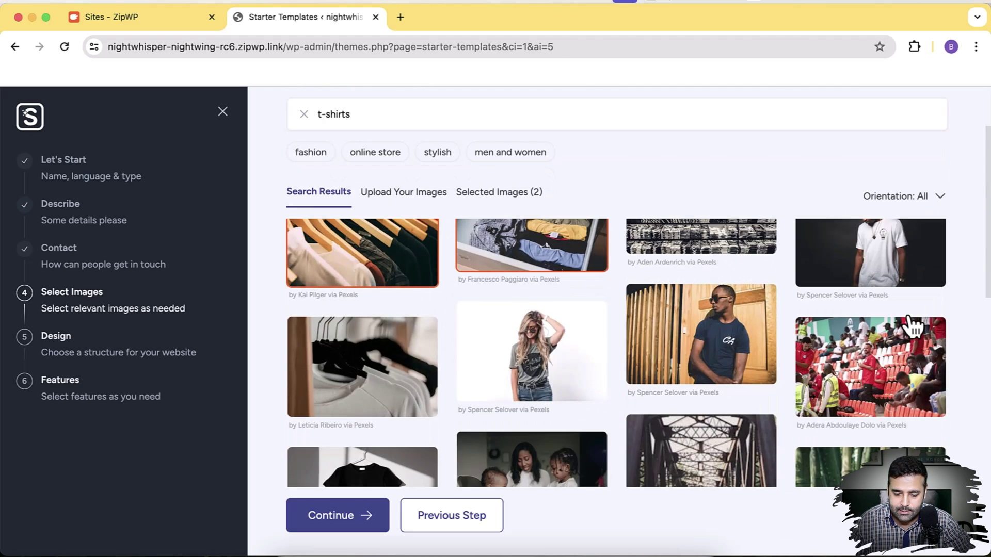
scroll(909, 325, down, 3)
scroll(909, 325, down, 3)
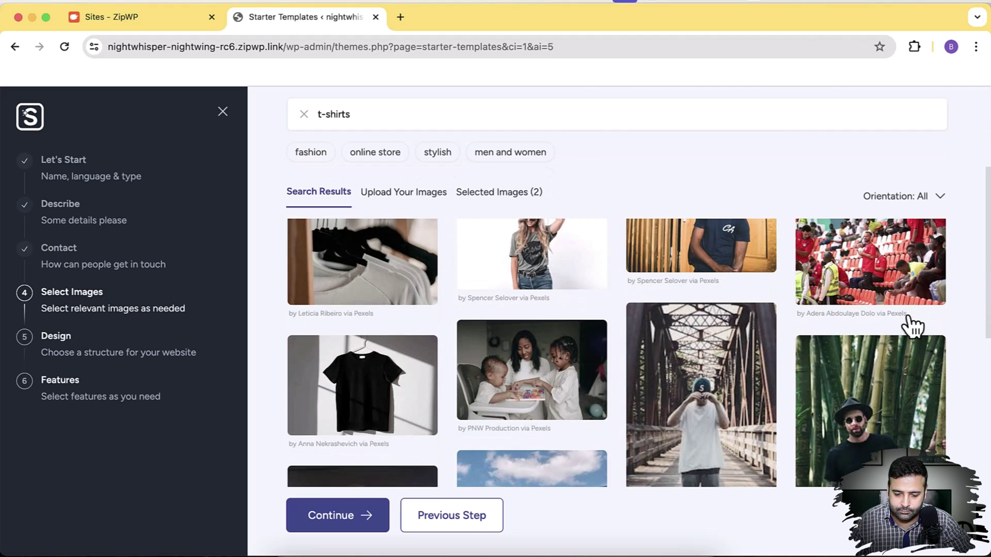
scroll(708, 310, down, 3)
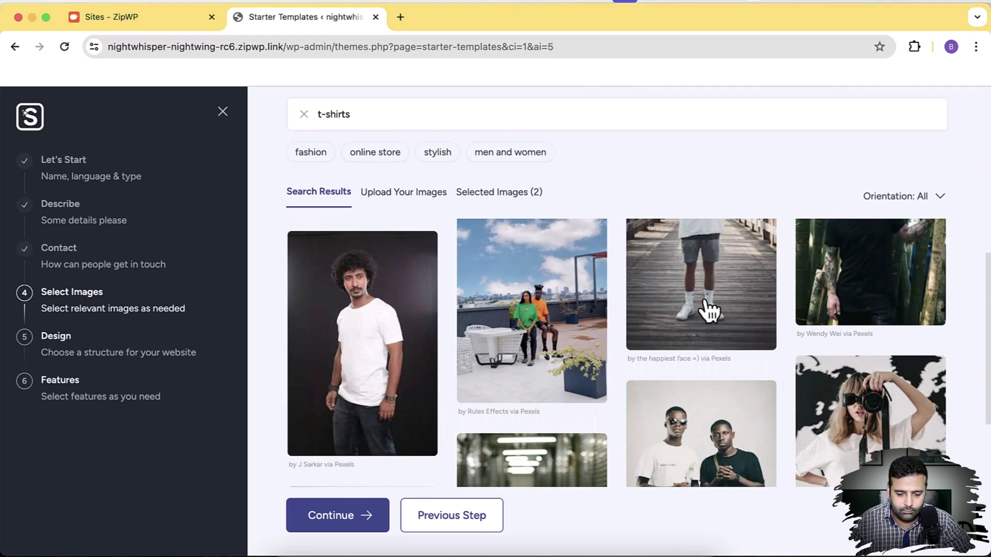
click(691, 310)
click(694, 374)
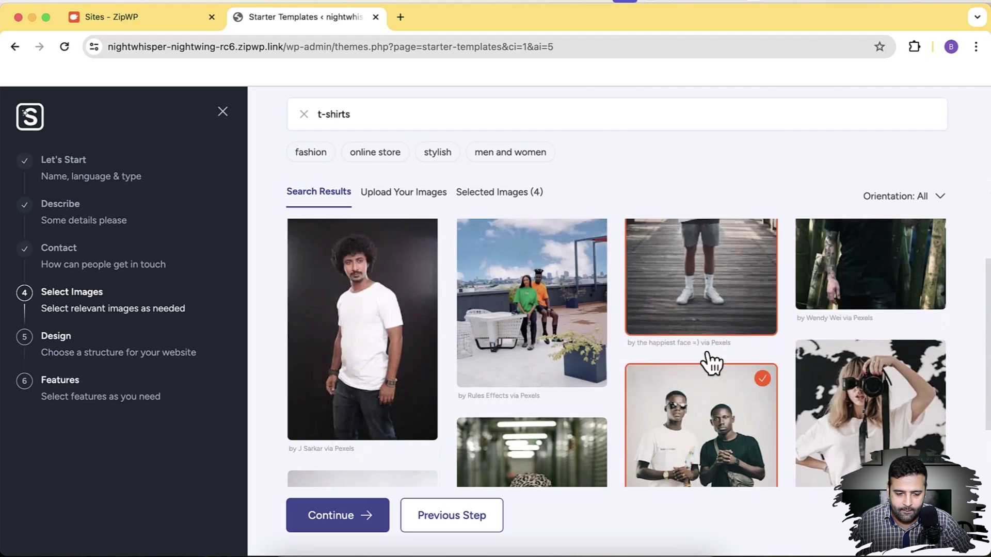
scroll(760, 325, down, 8)
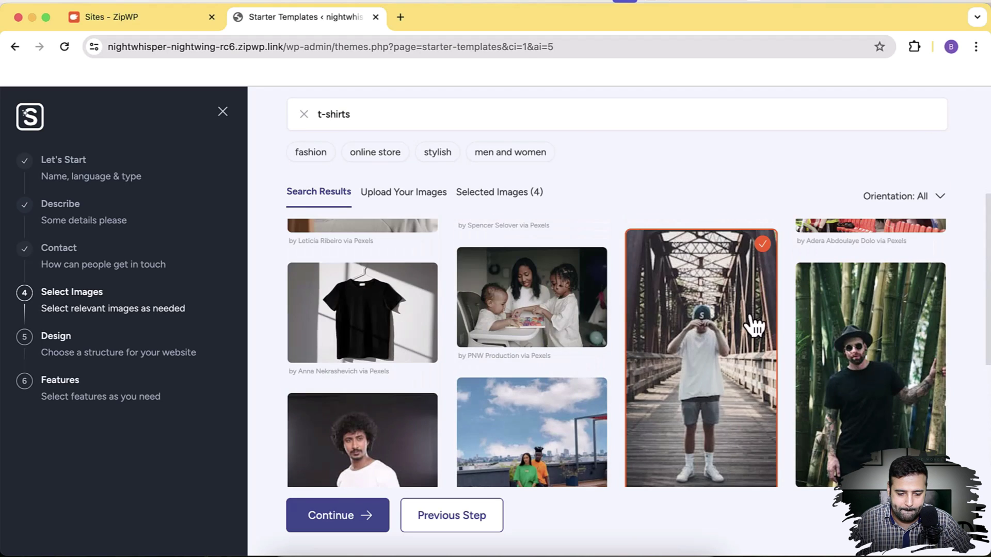
click(356, 326)
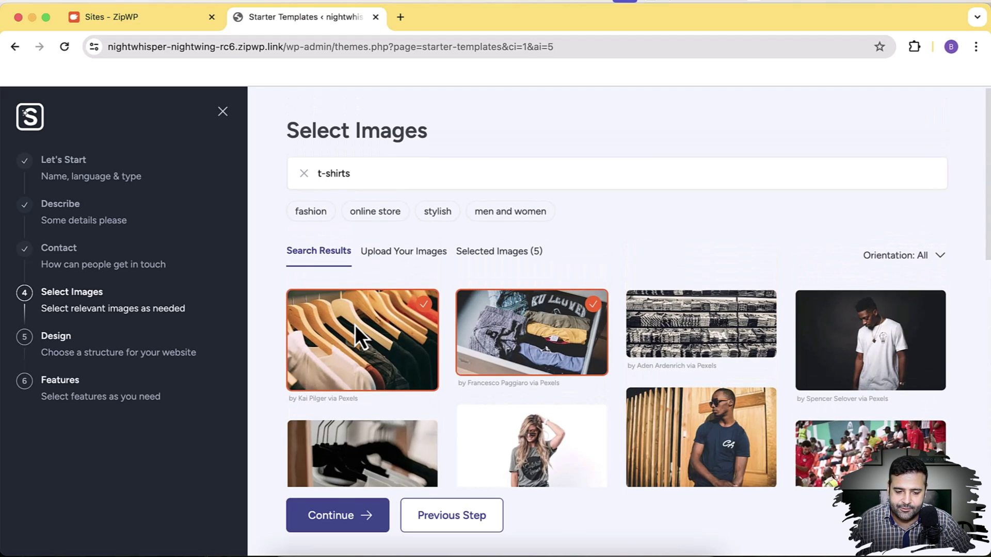
click(360, 521)
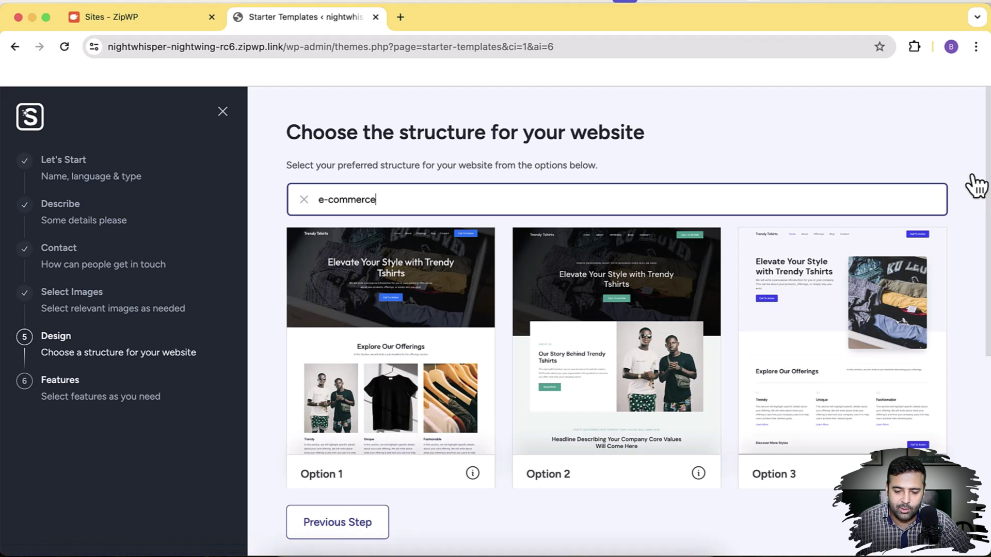
scroll(970, 181, down, 3)
scroll(911, 342, down, 3)
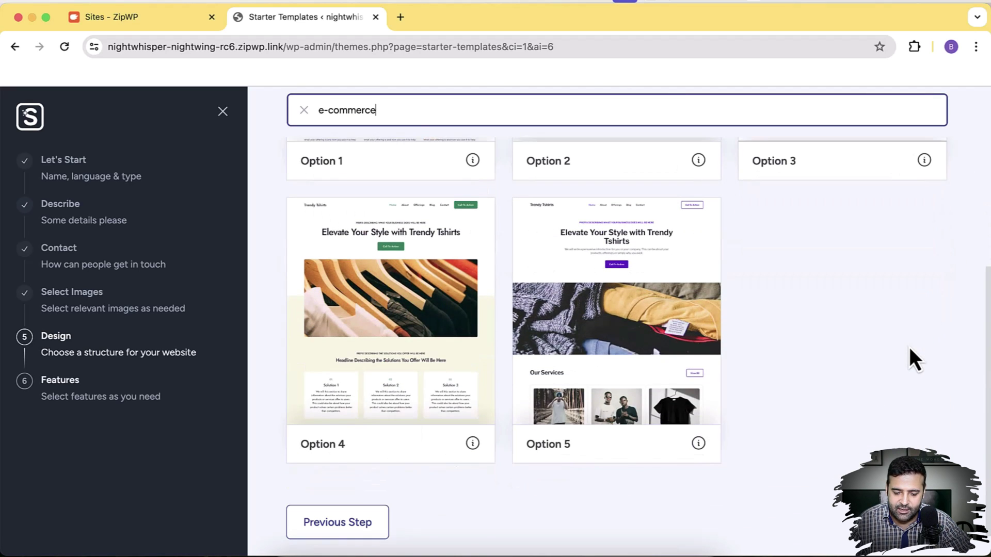
scroll(911, 356, up, 5)
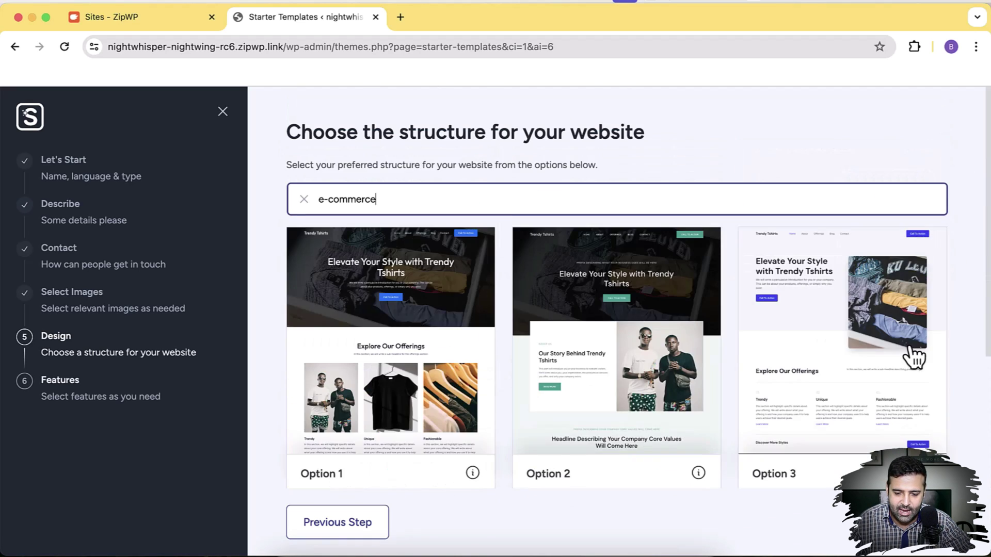
scroll(911, 356, down, 5)
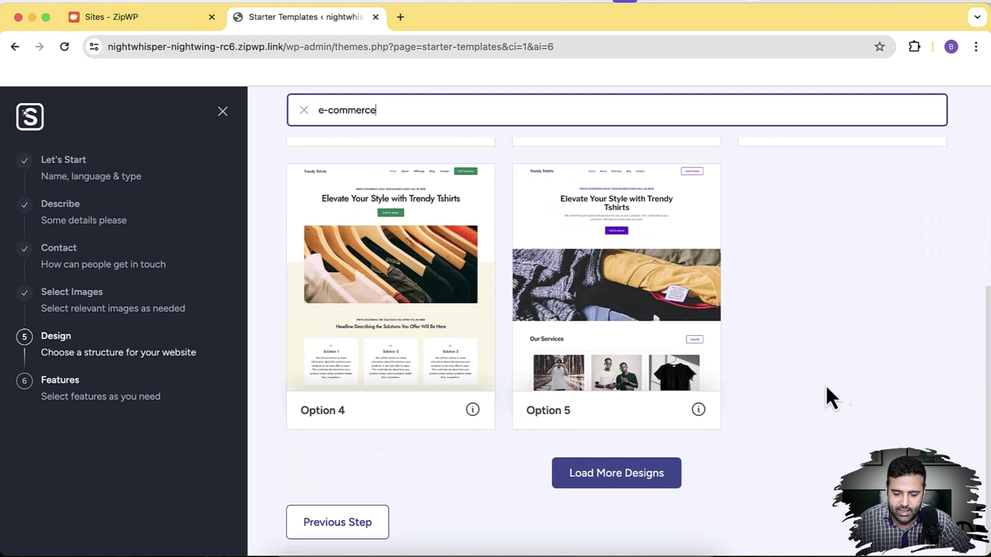
click(625, 483)
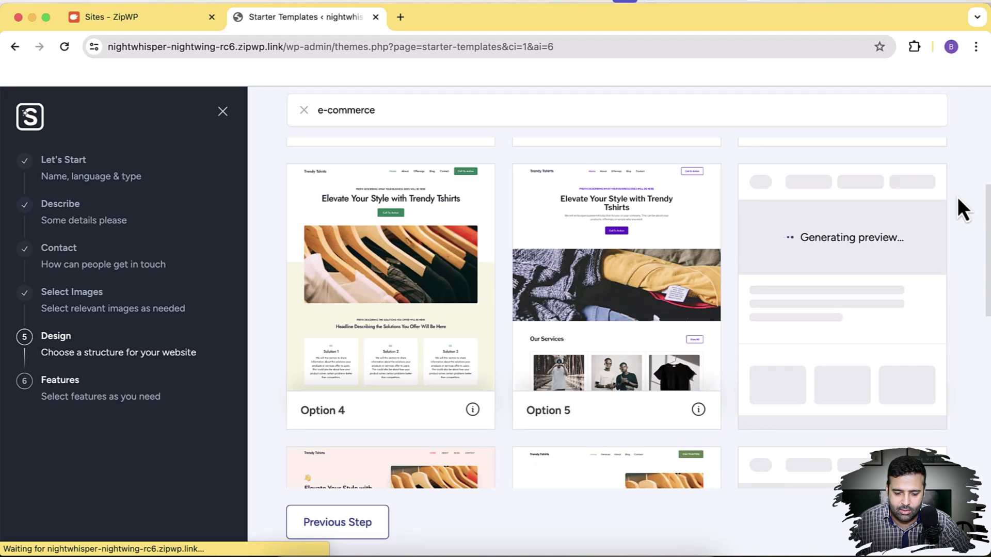
scroll(958, 197, down, 6)
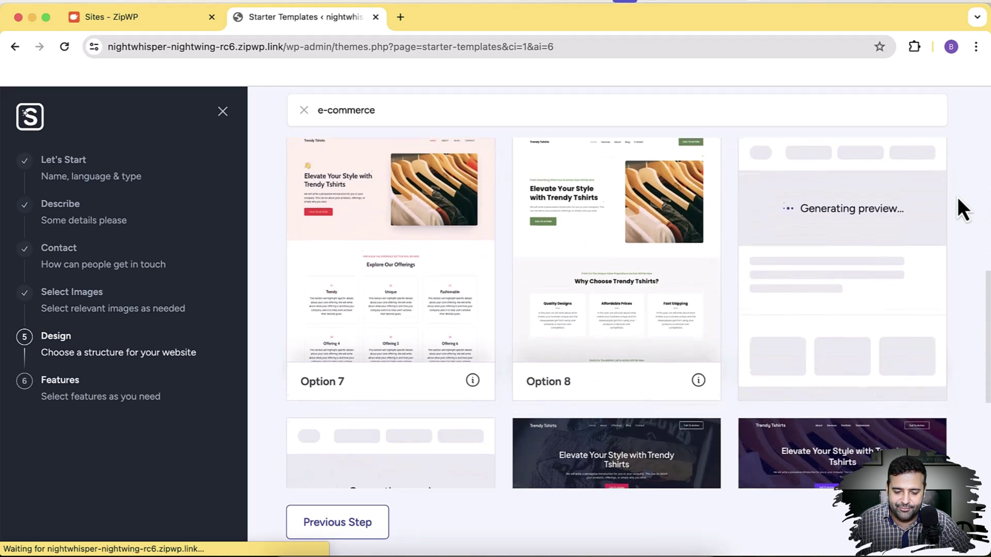
scroll(958, 197, down, 4)
scroll(958, 197, down, 3)
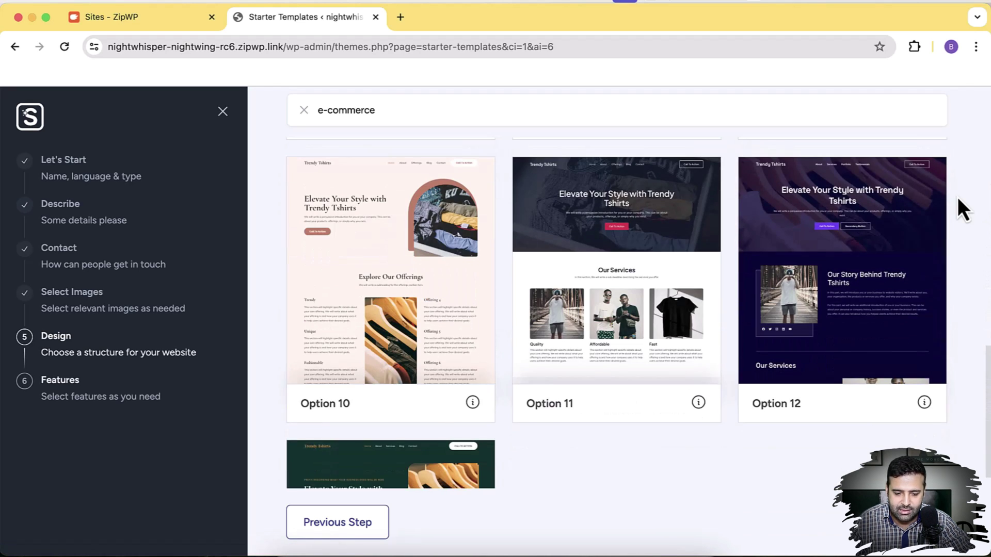
scroll(958, 197, down, 5)
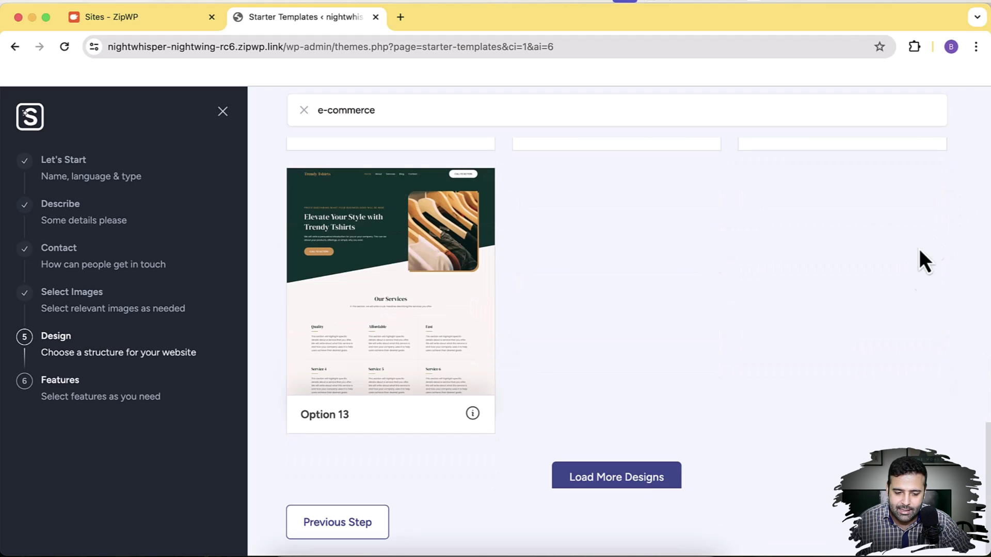
scroll(868, 319, up, 20)
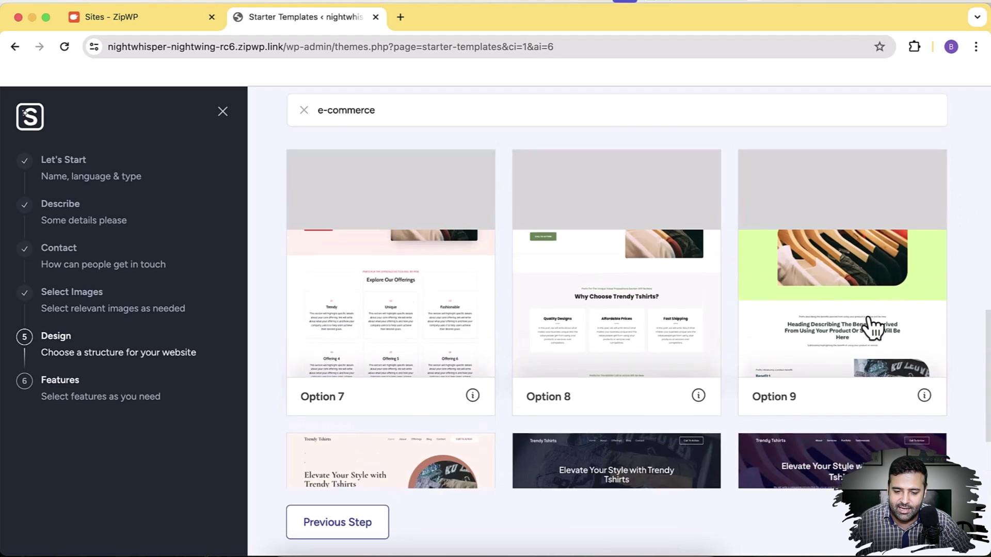
scroll(870, 327, up, 2)
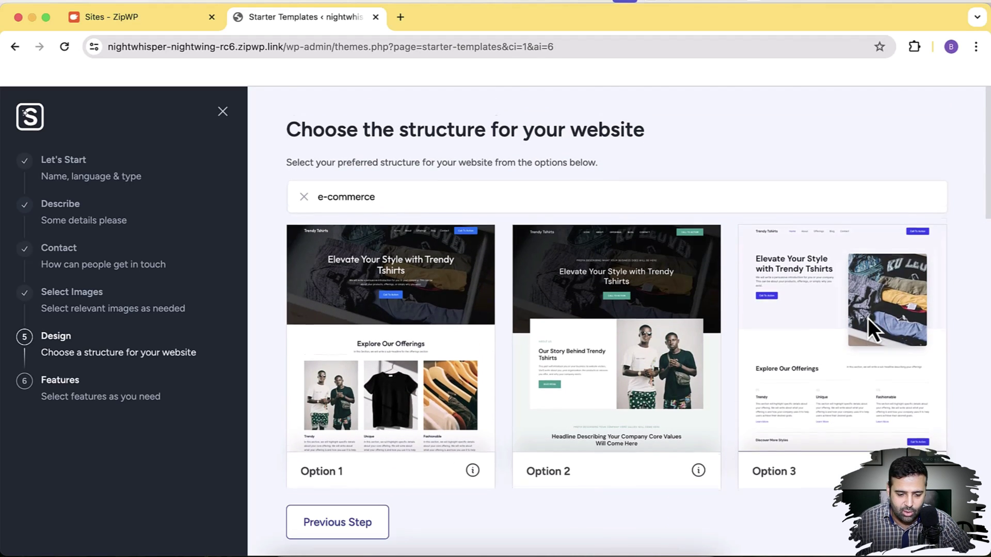
scroll(870, 327, up, 1)
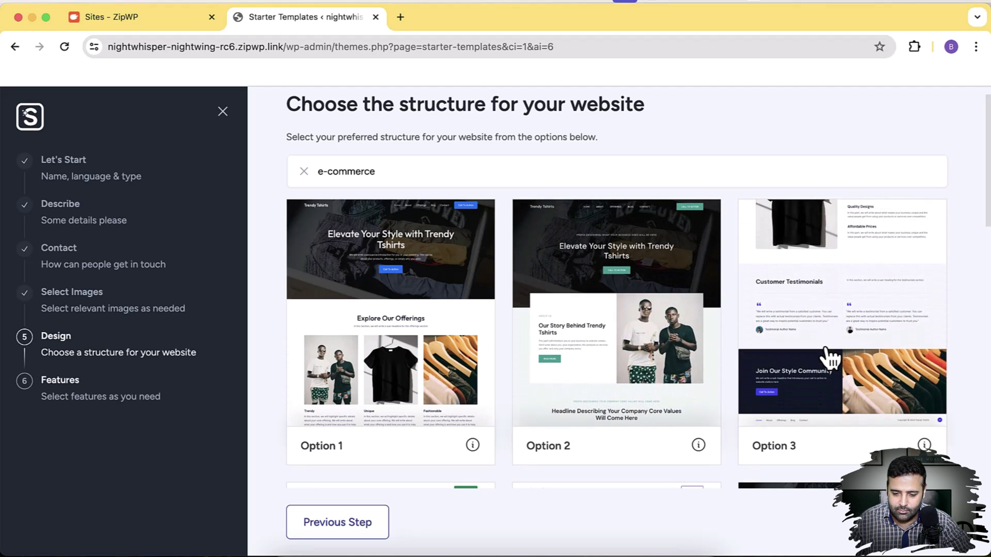
scroll(961, 261, down, 5)
scroll(960, 258, down, 2)
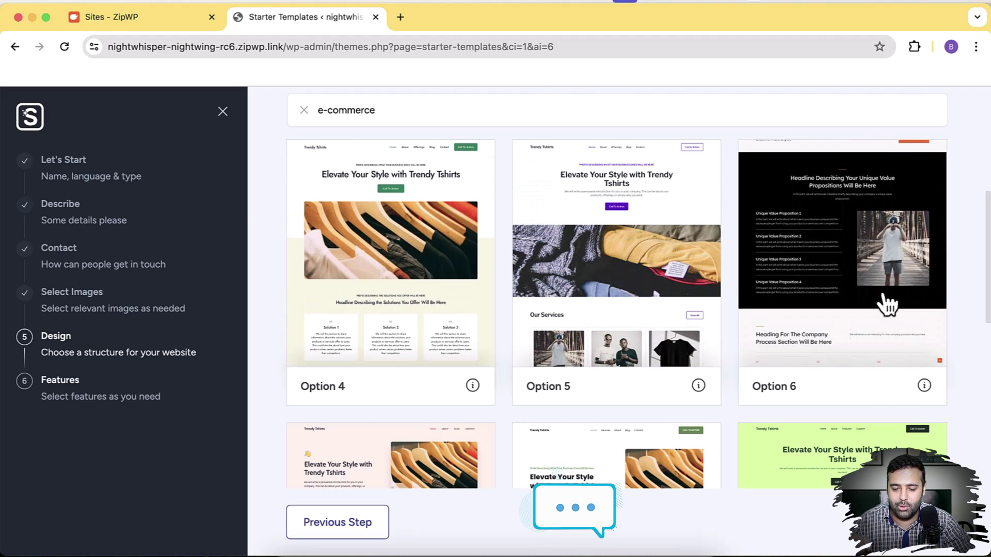
scroll(887, 304, down, 10)
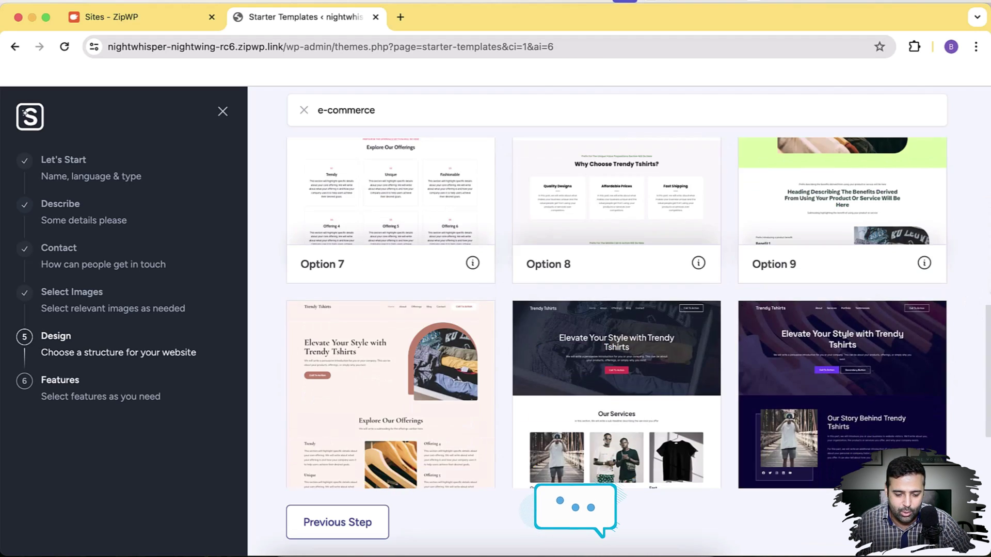
scroll(449, 420, up, 3)
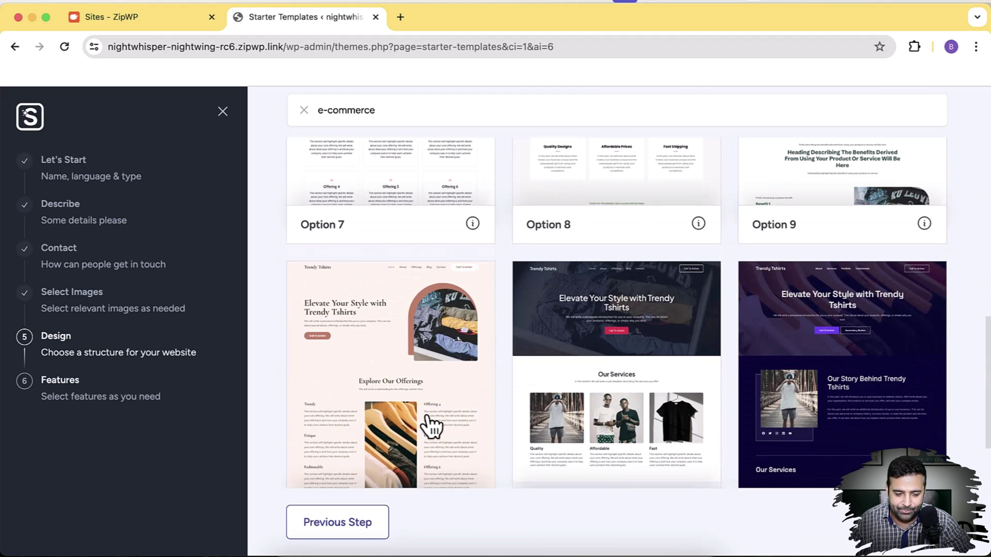
scroll(431, 426, down, 4)
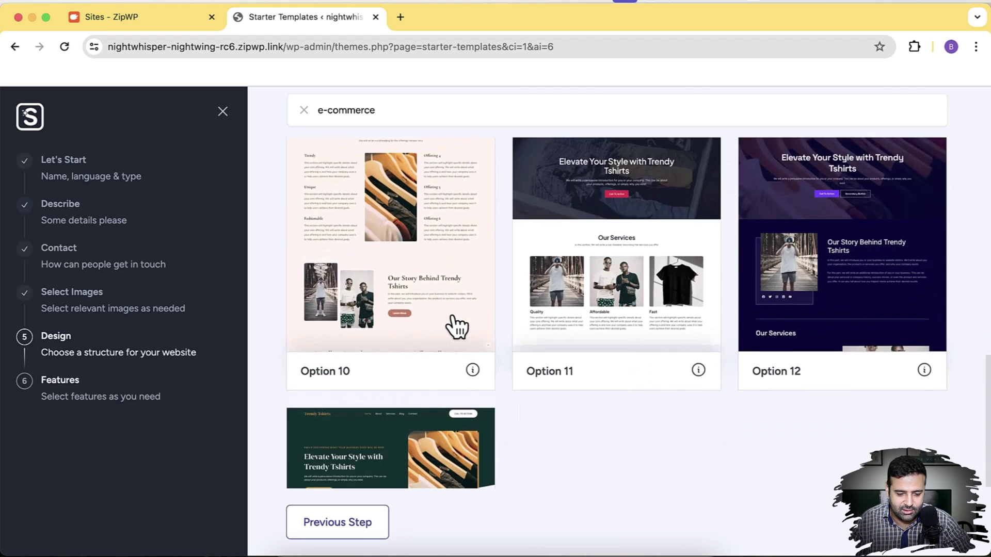
scroll(453, 327, up, 4)
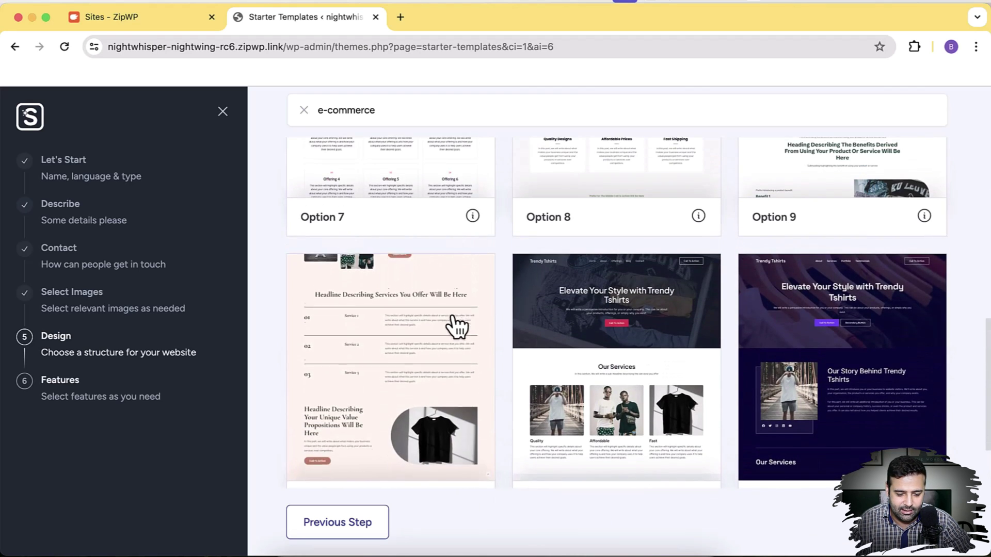
scroll(454, 326, down, 4)
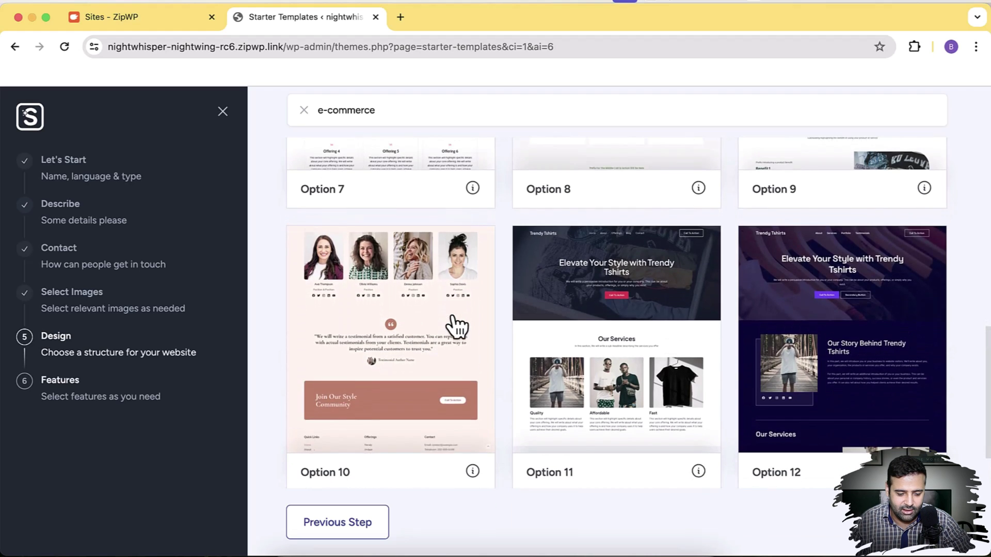
Choose the Option 10 design and try the purple Style 1 colour palette
click(419, 244)
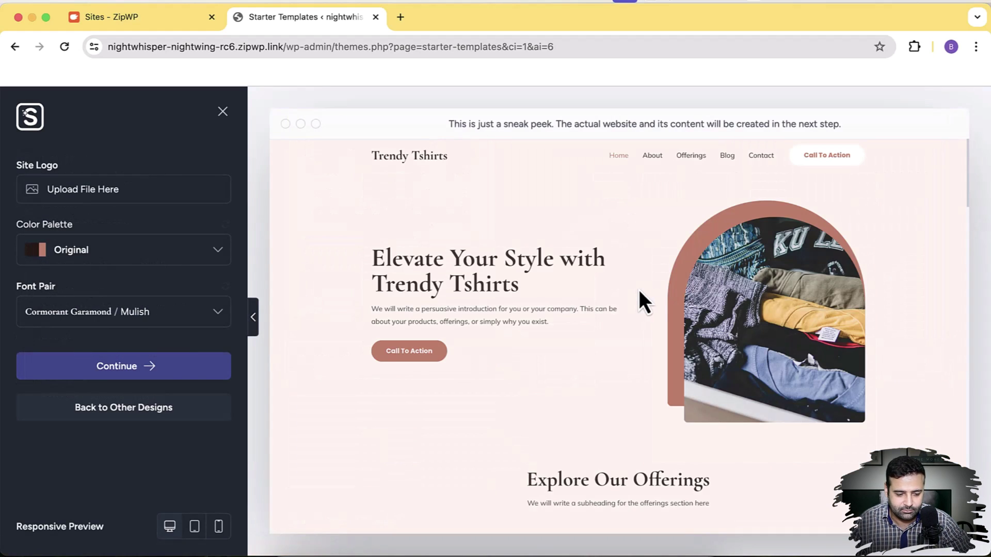
scroll(829, 258, down, 15)
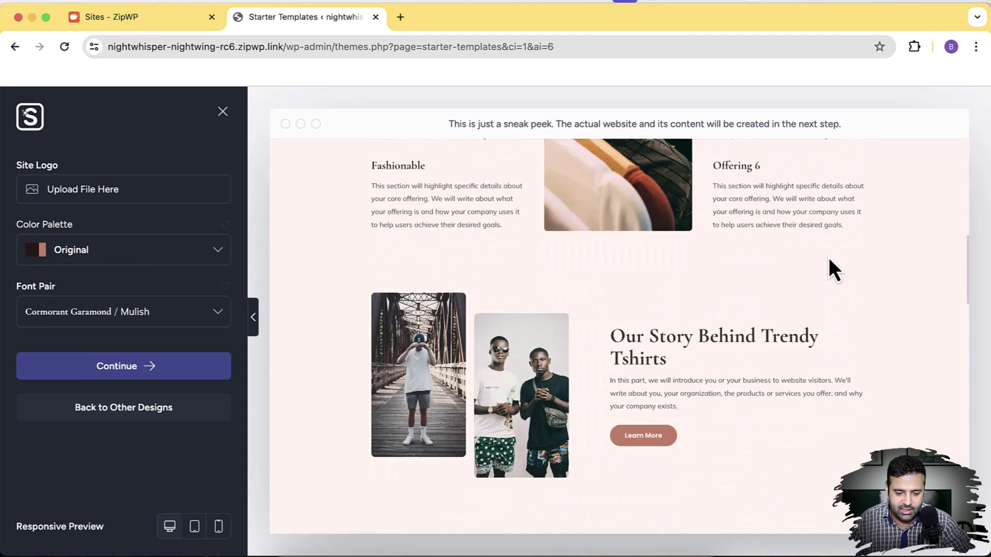
scroll(829, 309, up, 15)
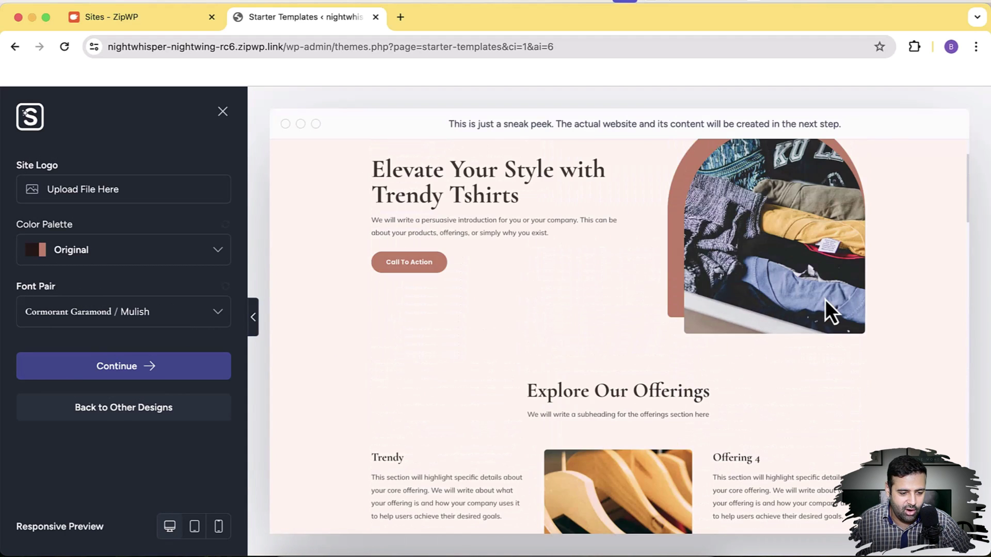
click(219, 249)
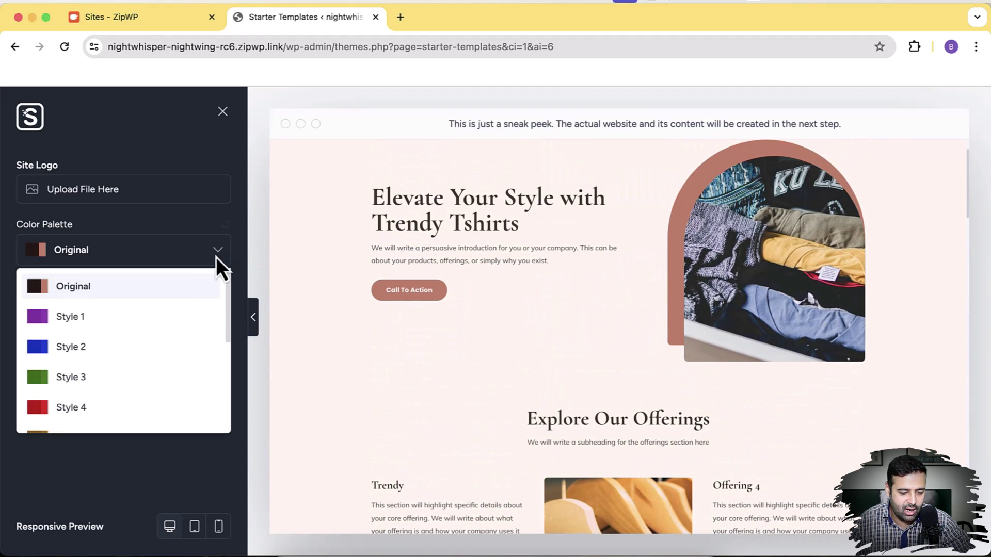
scroll(187, 331, down, 3)
scroll(185, 376, up, 3)
scroll(185, 375, down, 3)
scroll(166, 346, up, 3)
scroll(166, 346, down, 1)
scroll(167, 346, down, 2)
scroll(166, 346, up, 3)
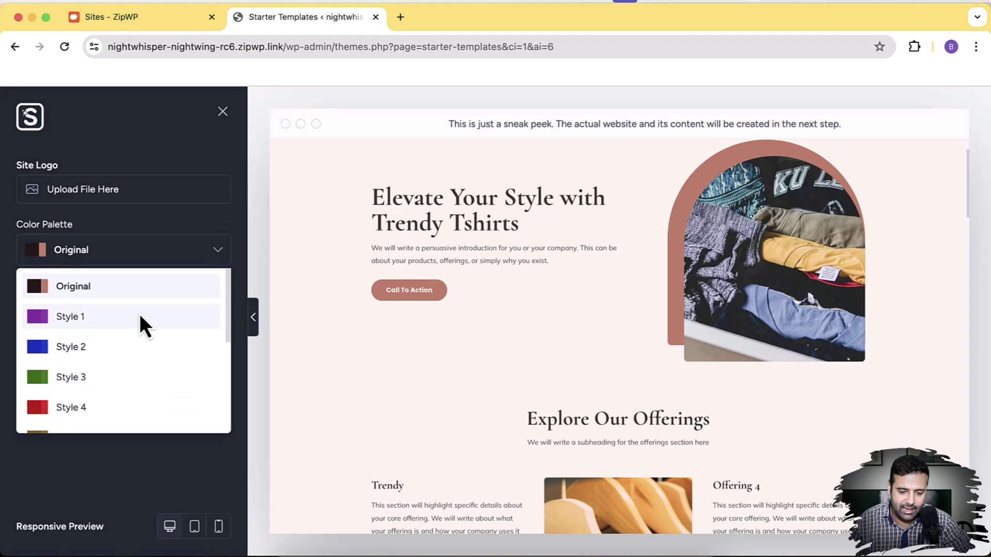
click(140, 314)
Switch the colour palette to the blue Style 2
click(177, 262)
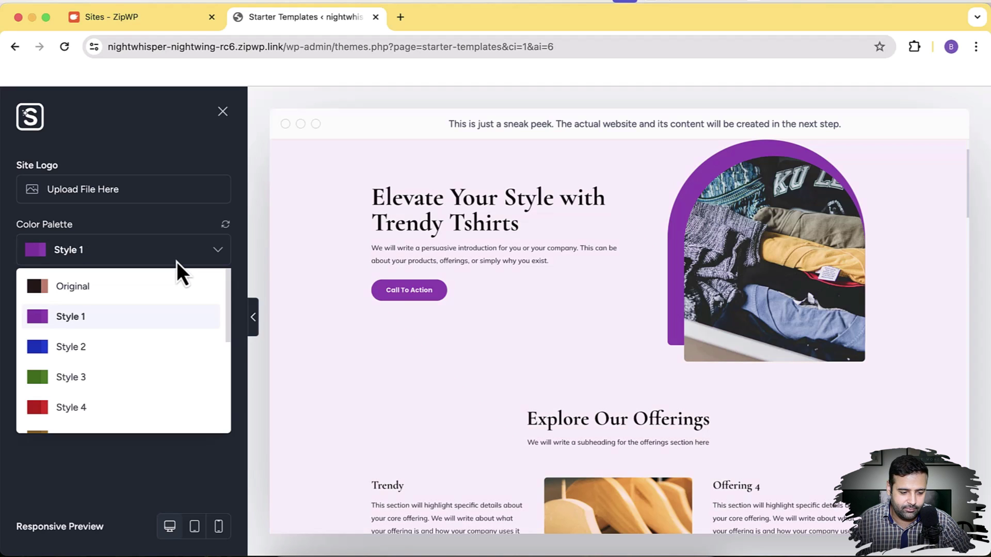
scroll(177, 264, down, 2)
scroll(155, 279, up, 1)
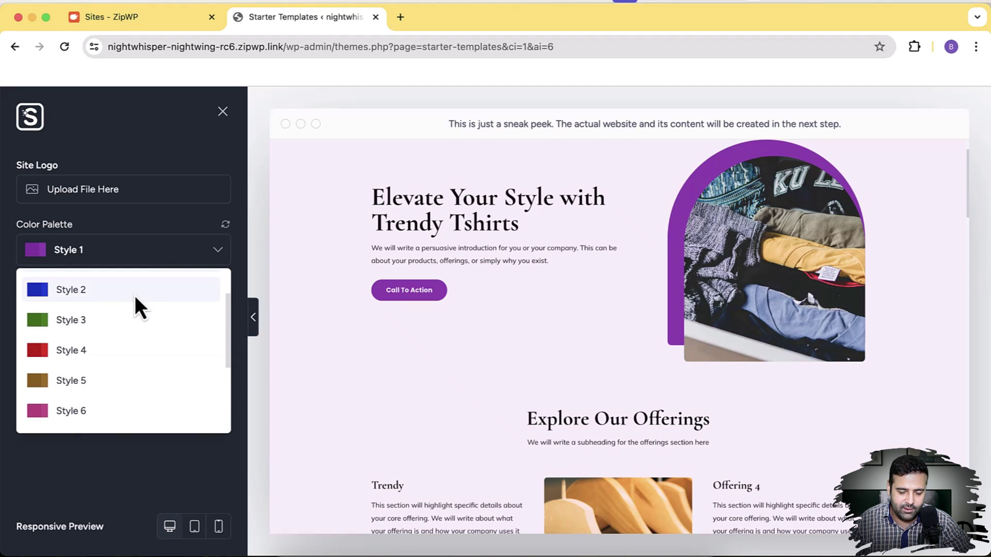
click(134, 295)
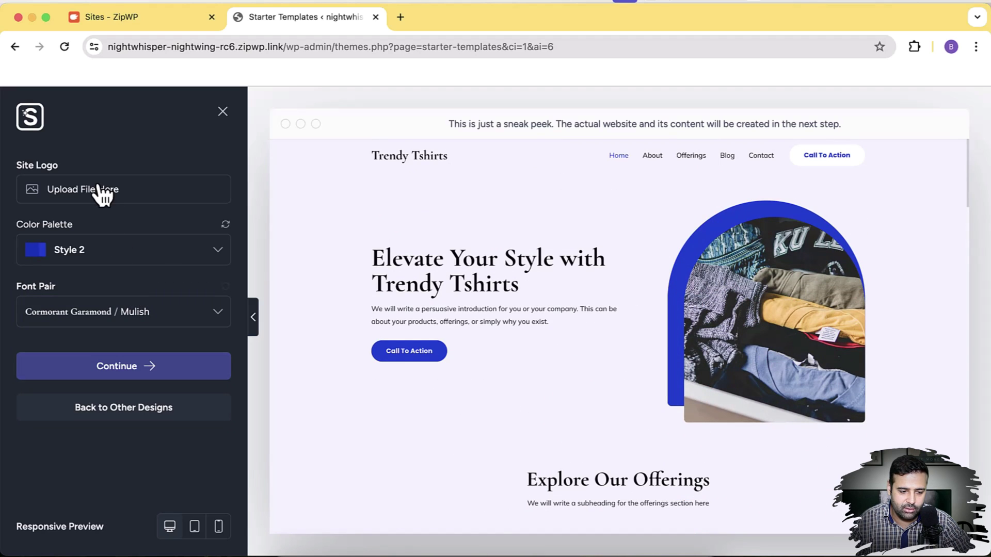
Apply the Roboto Condensed / Roboto font pair and proceed to the Features step
click(197, 318)
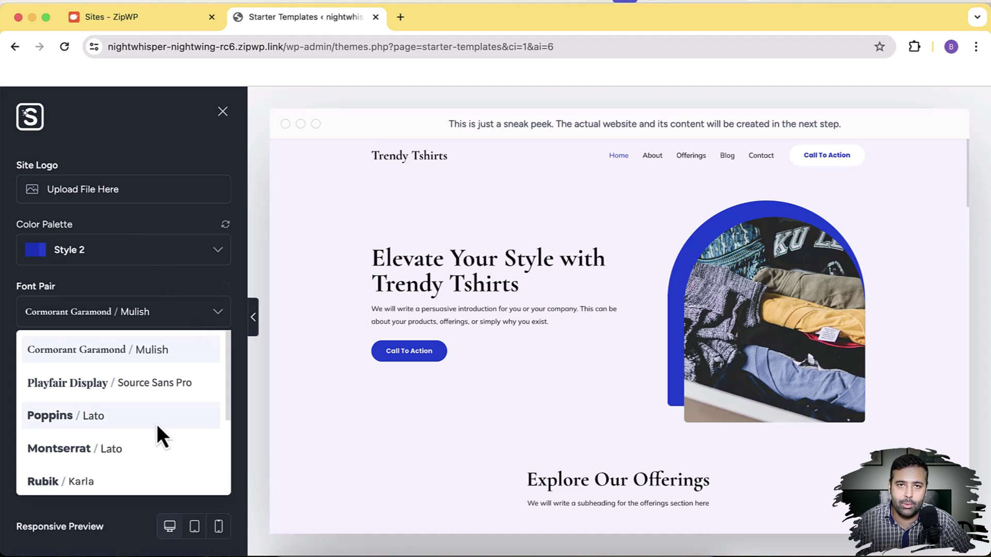
scroll(156, 425, down, 3)
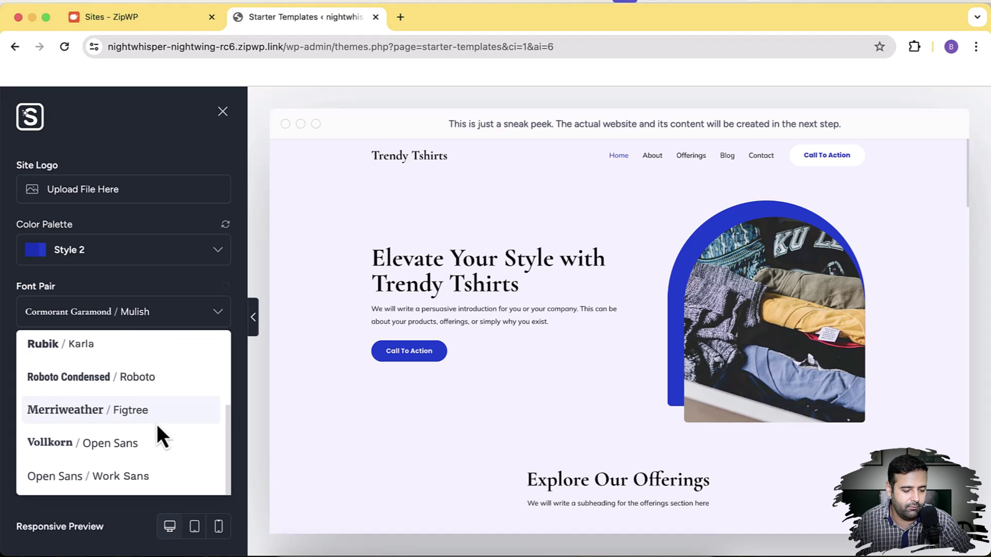
scroll(166, 389, up, 4)
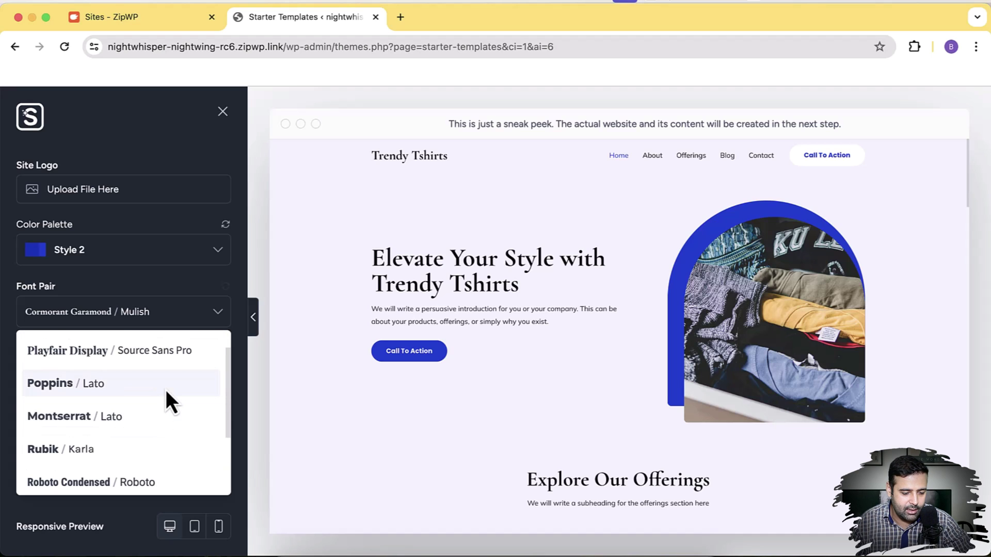
scroll(166, 392, down, 1)
click(161, 464)
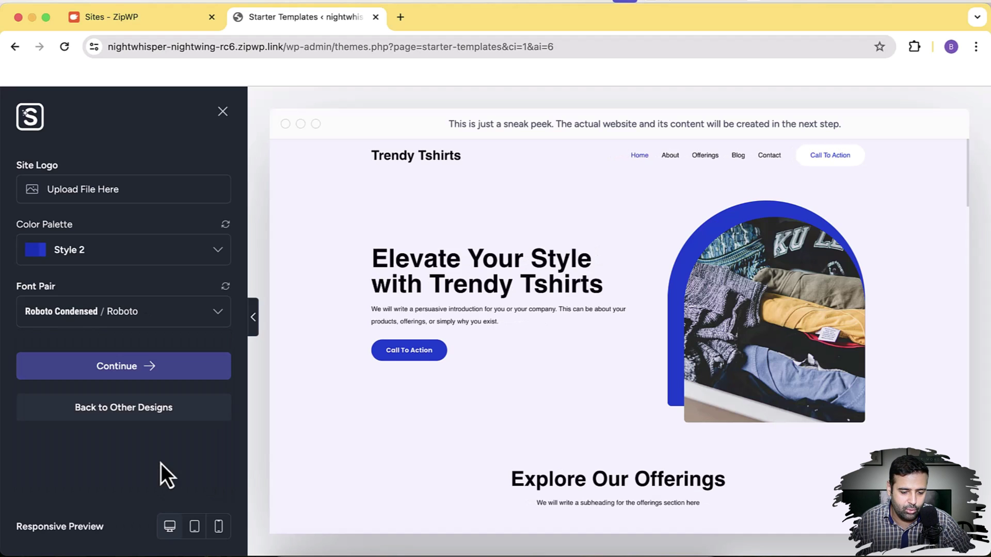
scroll(799, 258, down, 15)
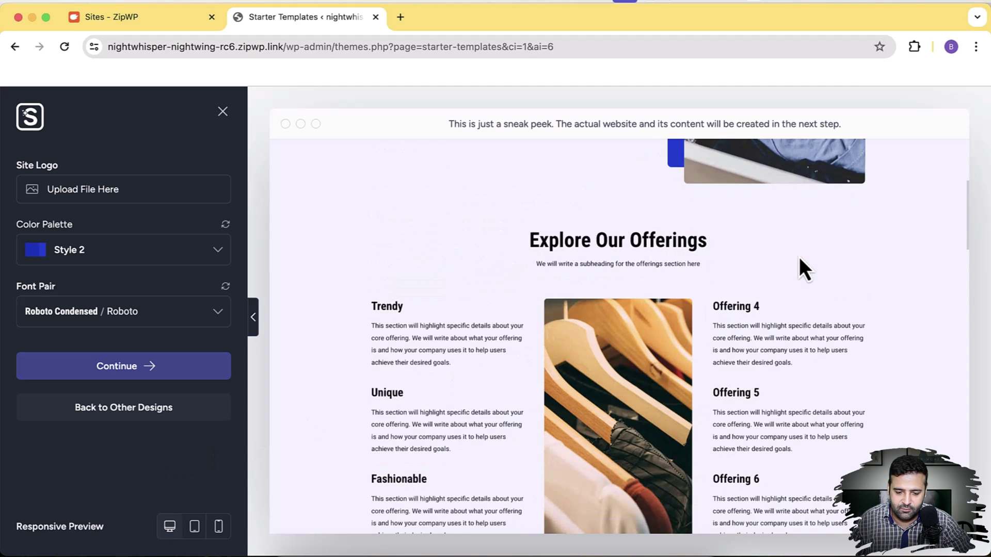
scroll(799, 258, down, 15)
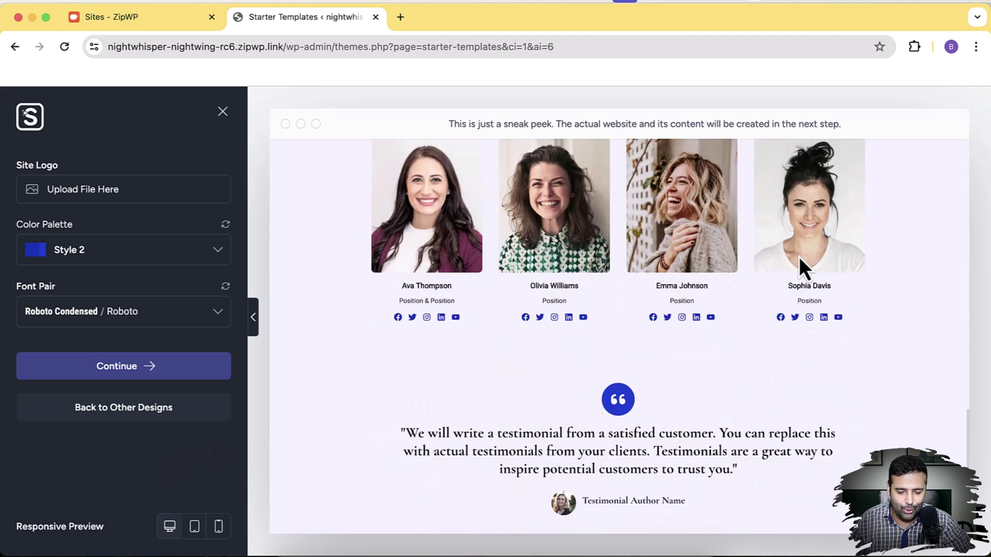
scroll(799, 257, up, 20)
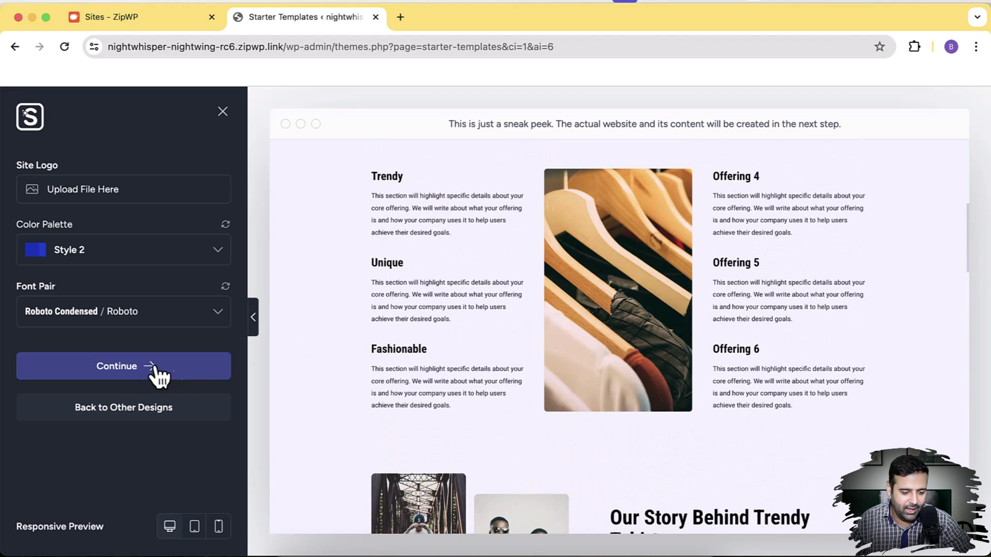
click(139, 380)
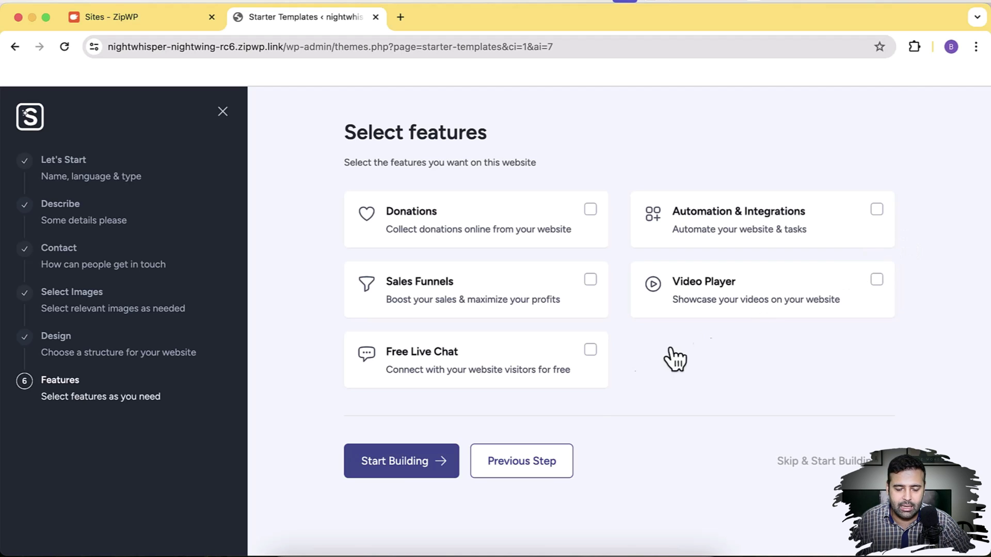
Start building the website with no extra features selected
click(440, 463)
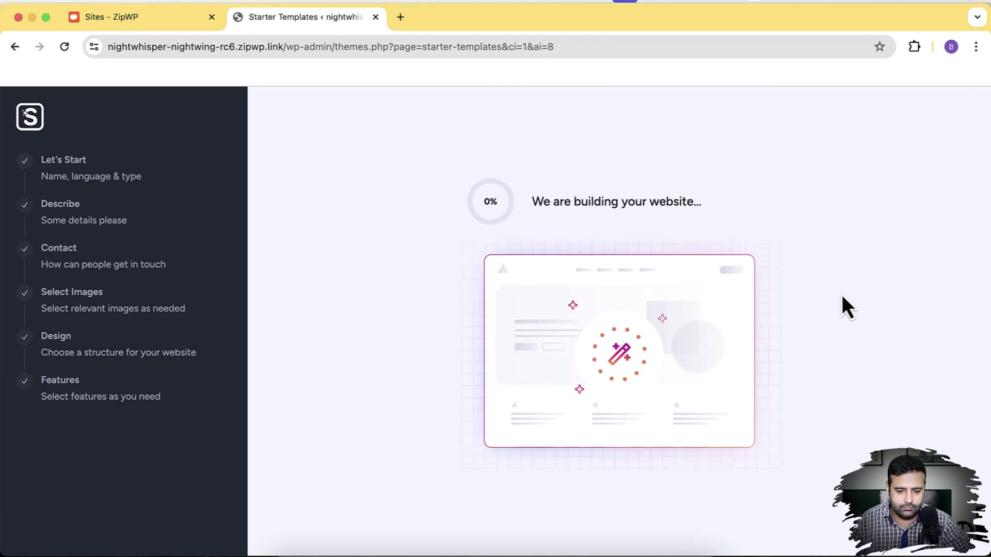
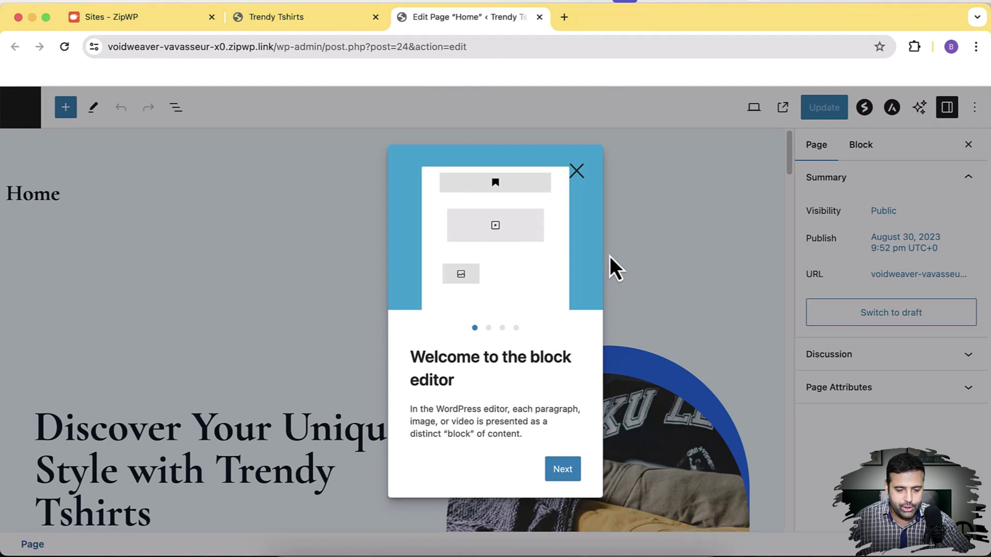
Change 'collections' to 'designs' in the Home page hero paragraph
click(577, 173)
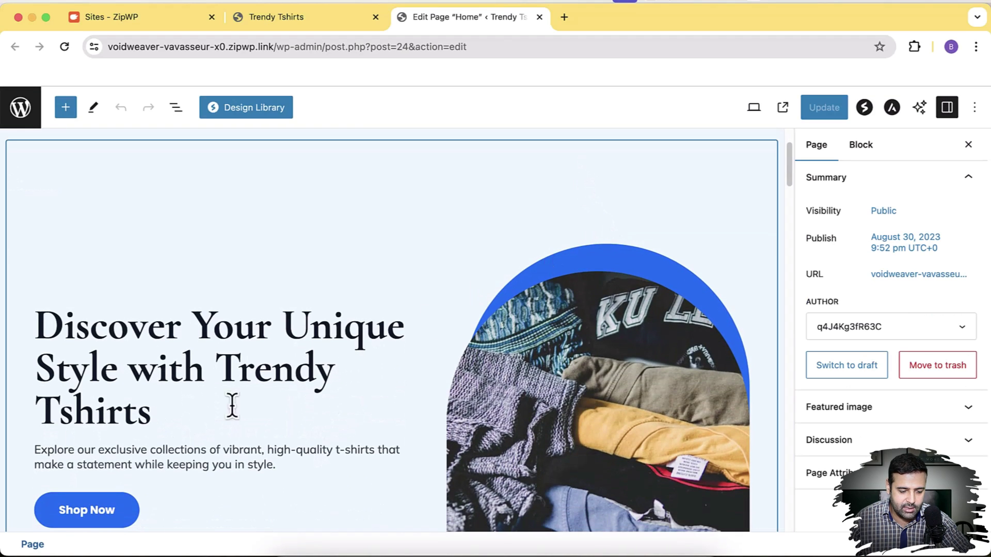
click(229, 413)
drag(340, 376, 310, 380)
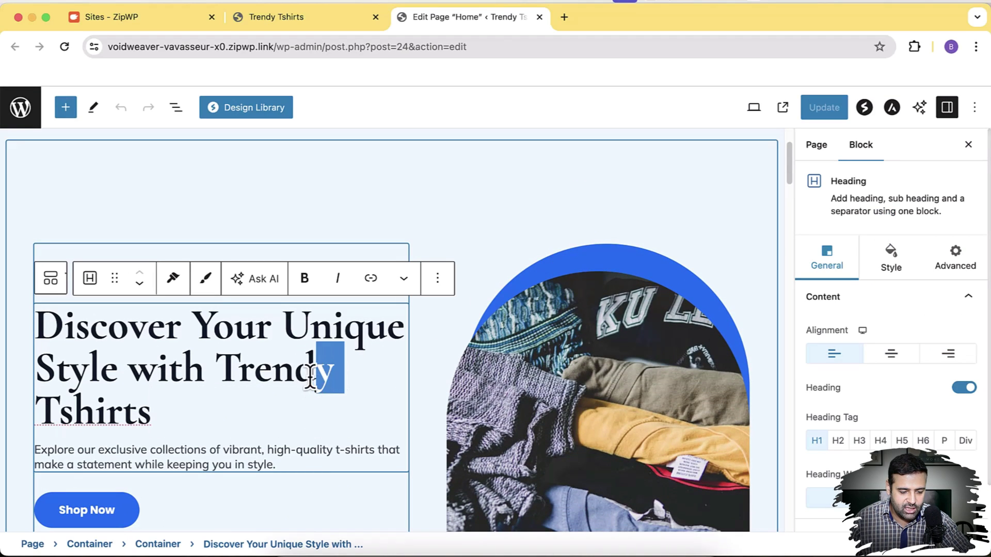
click(203, 374)
scroll(180, 386, down, 1)
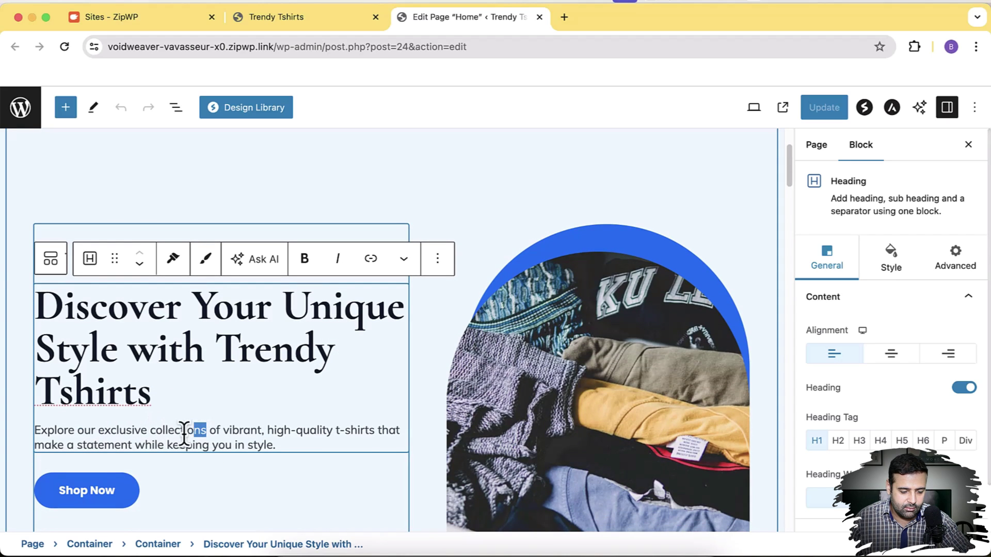
text(designs)
scroll(609, 304, down, 5)
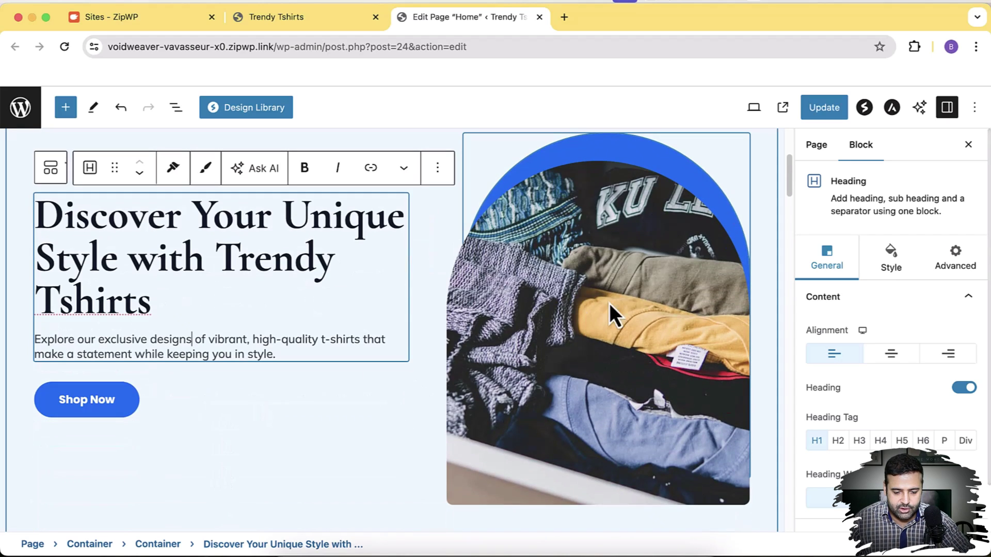
Try replacing the hero t-shirt image with an uploaded file, then cancel
click(636, 292)
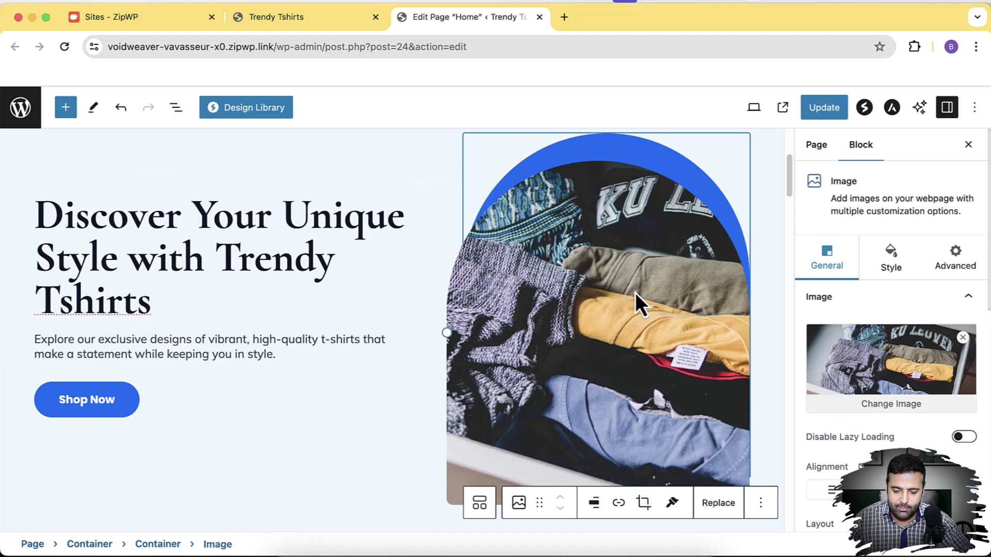
click(719, 503)
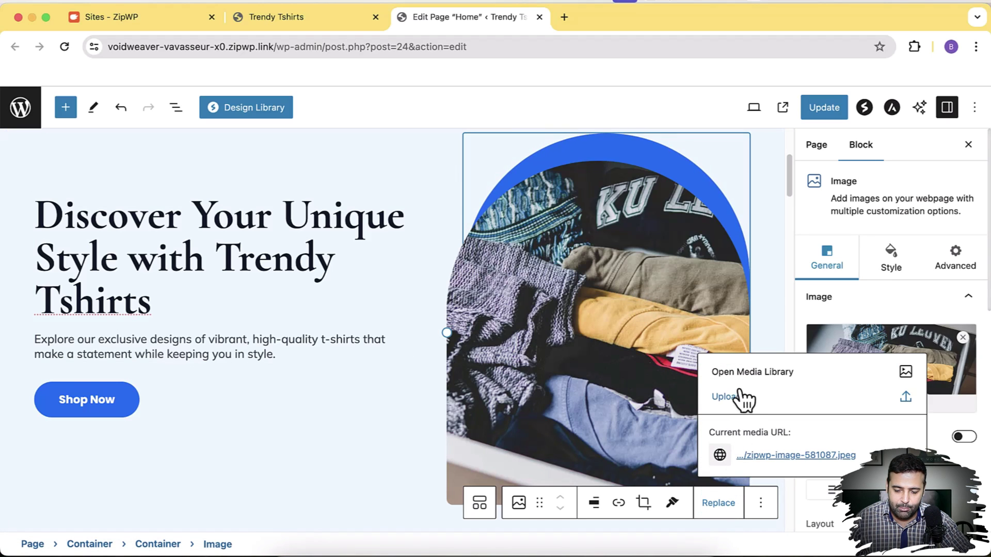
click(723, 397)
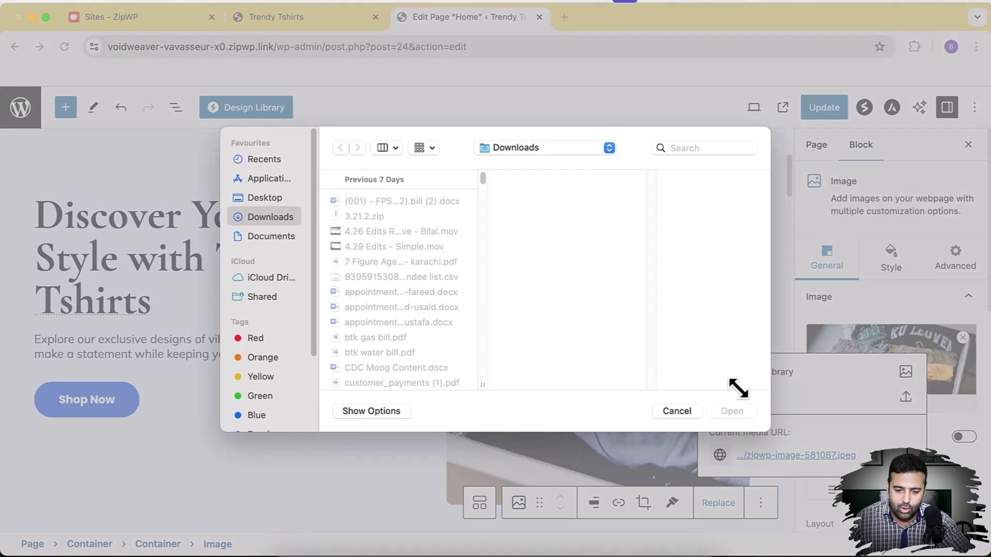
click(678, 413)
Update the Home page to save the edited hero text
scroll(673, 411, down, 5)
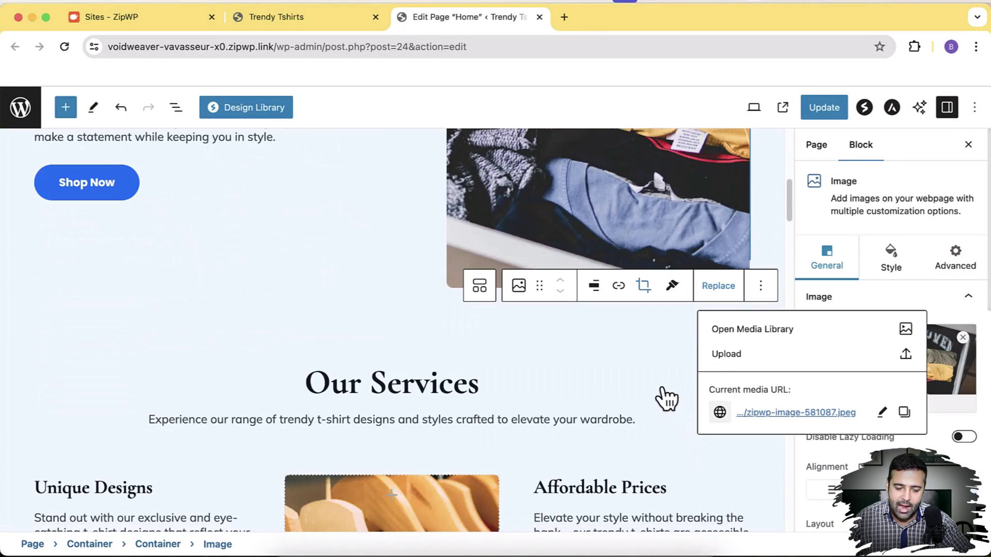
scroll(635, 339, down, 10)
scroll(635, 338, up, 15)
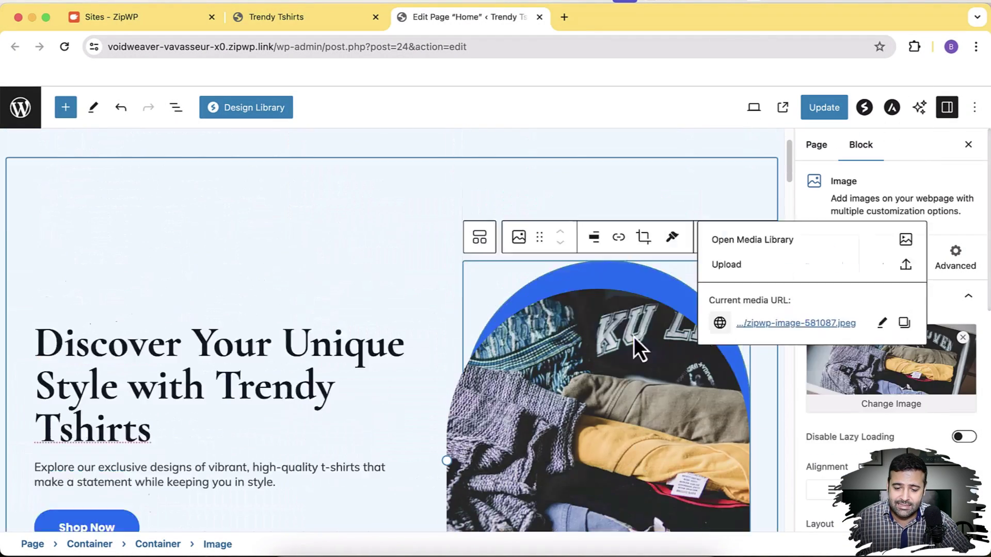
scroll(633, 337, up, 2)
click(823, 108)
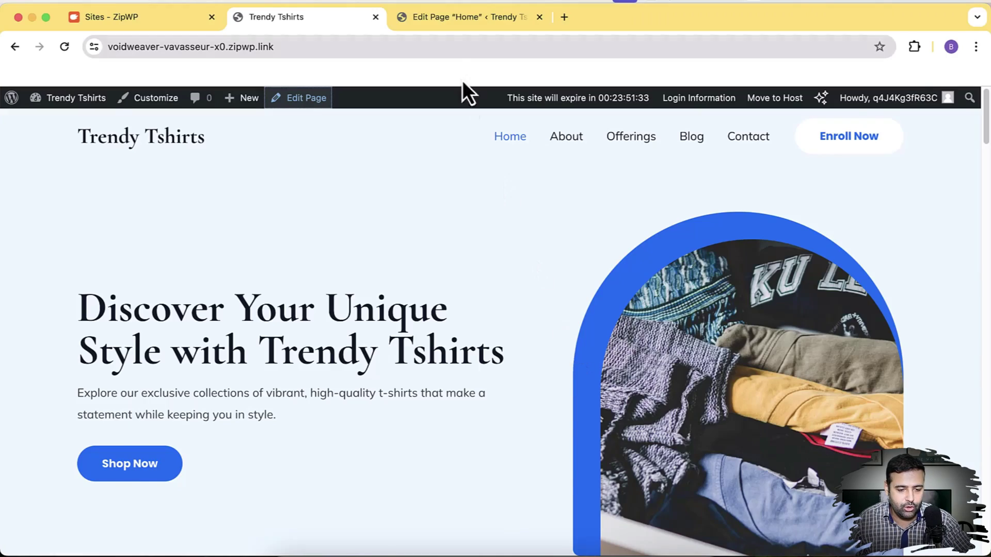
Load /wp-admin/ by removing 'post.php?post=24&action=edit' from the editor URL
click(441, 26)
drag(327, 47, 531, 67)
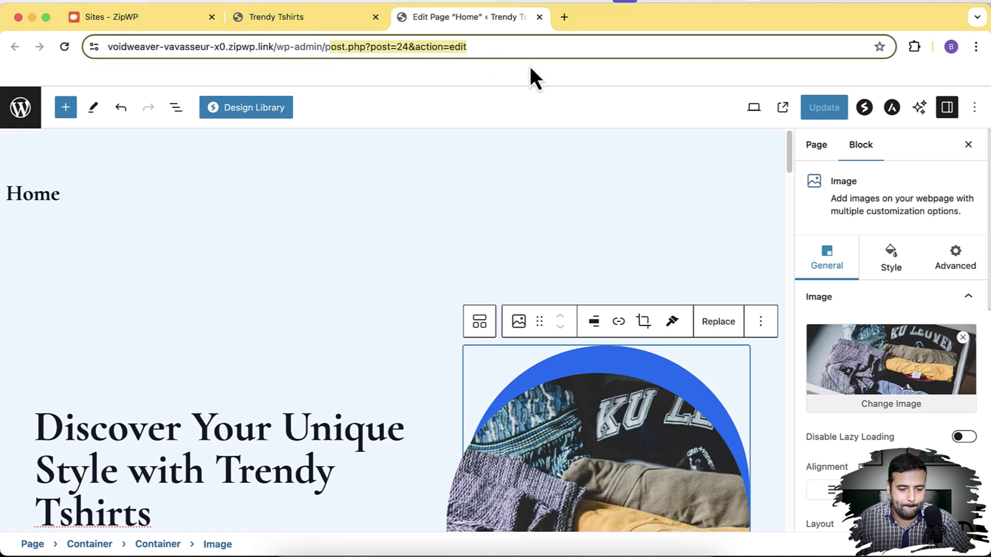
key(BackSpace)
key(Return)
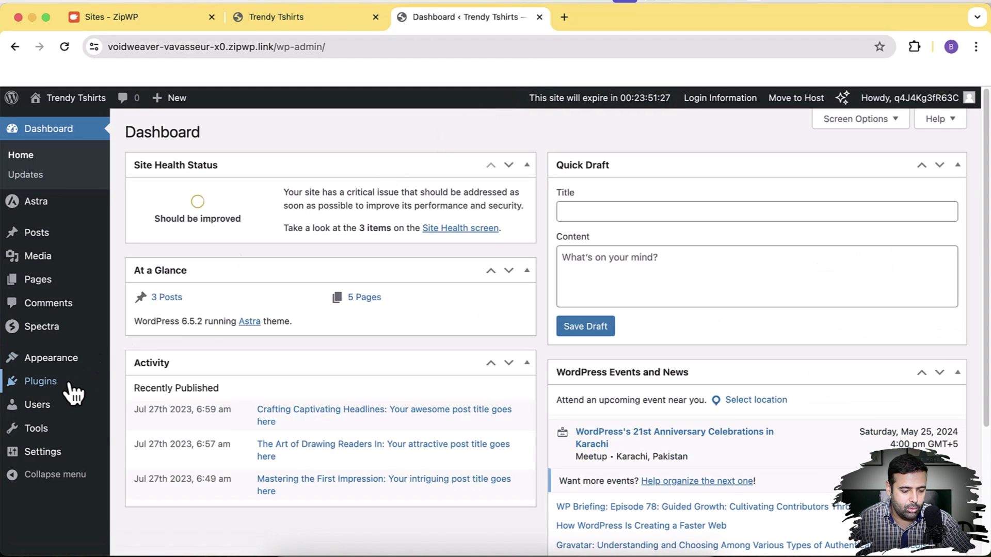
Find 'surecart' in the plugin directory, then install and activate the SureCart plugin
mouse_move(73, 390)
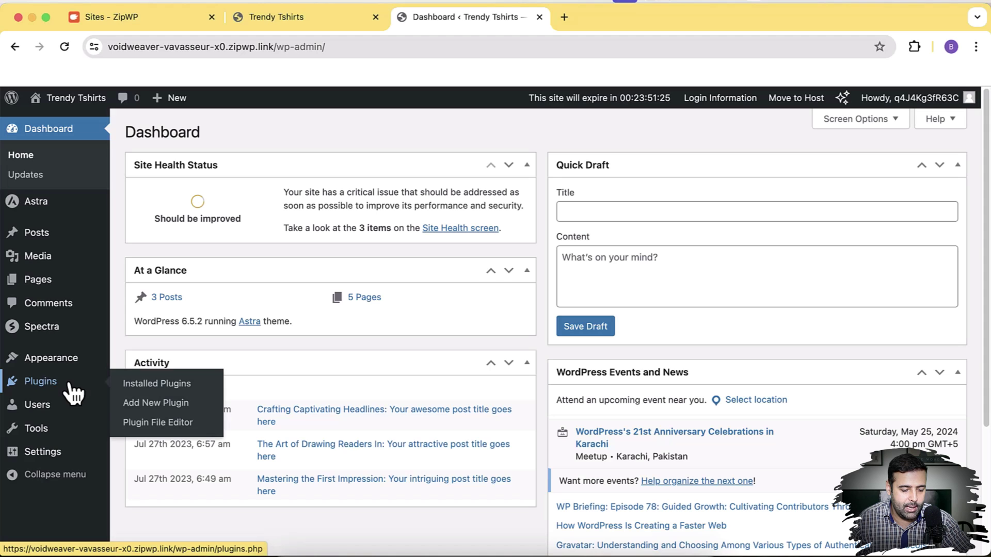
click(199, 403)
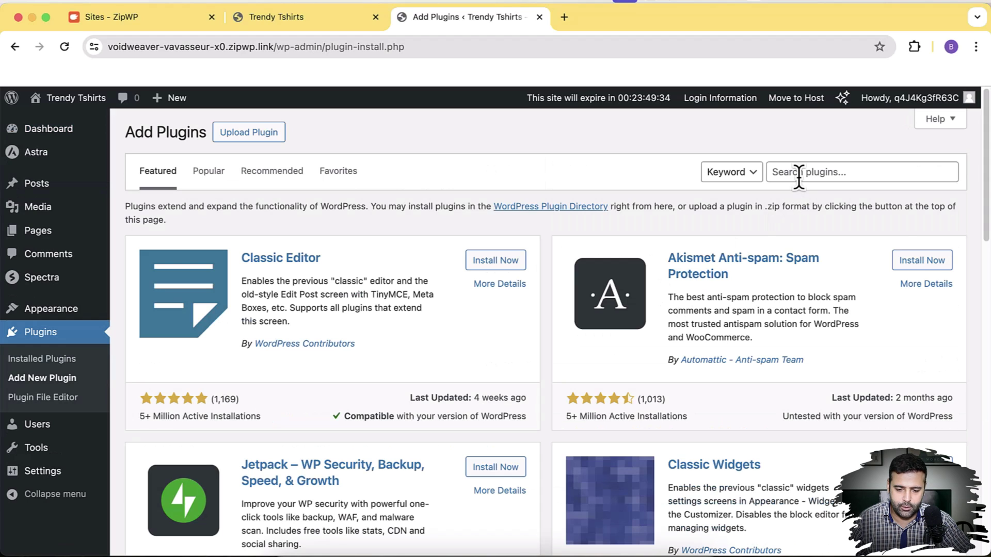
click(772, 172)
text(surecart)
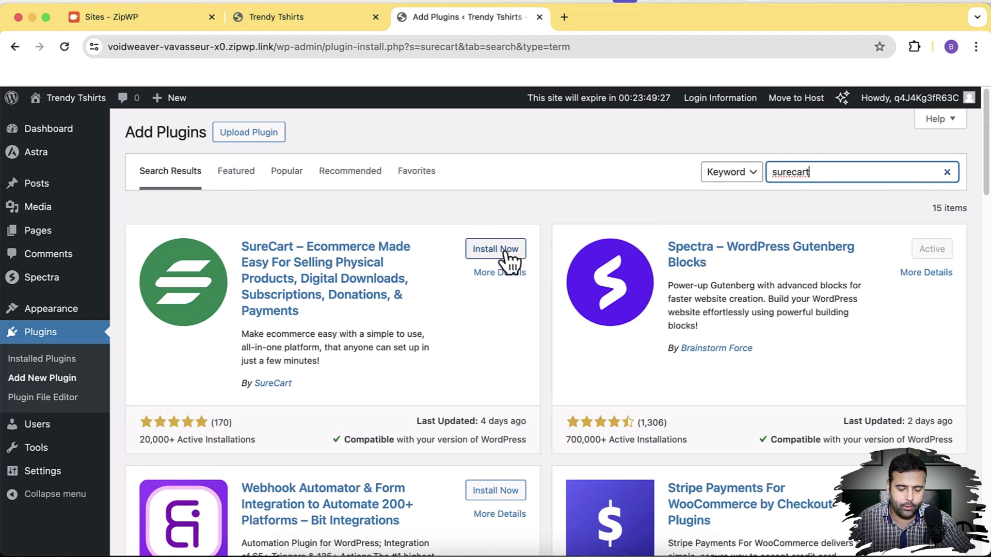
click(504, 250)
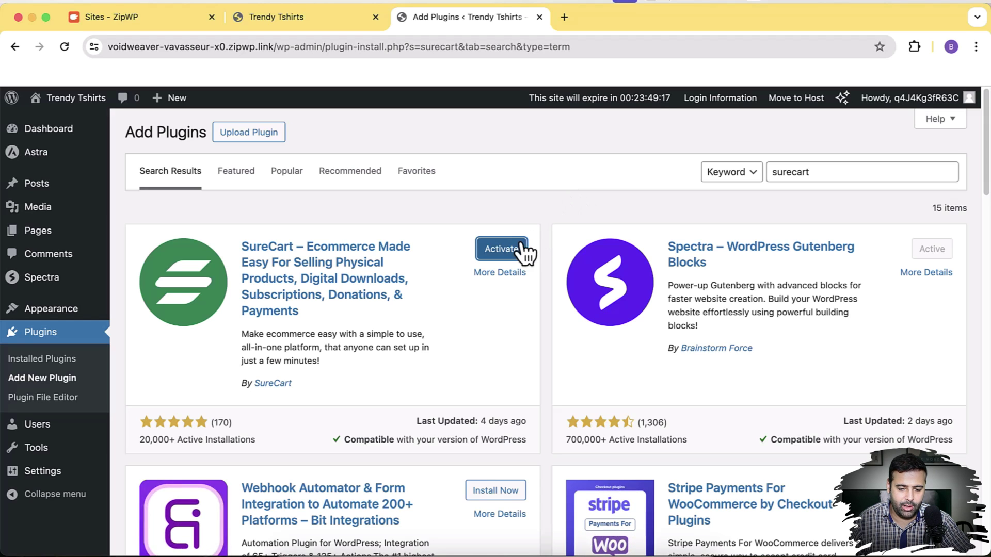
click(520, 246)
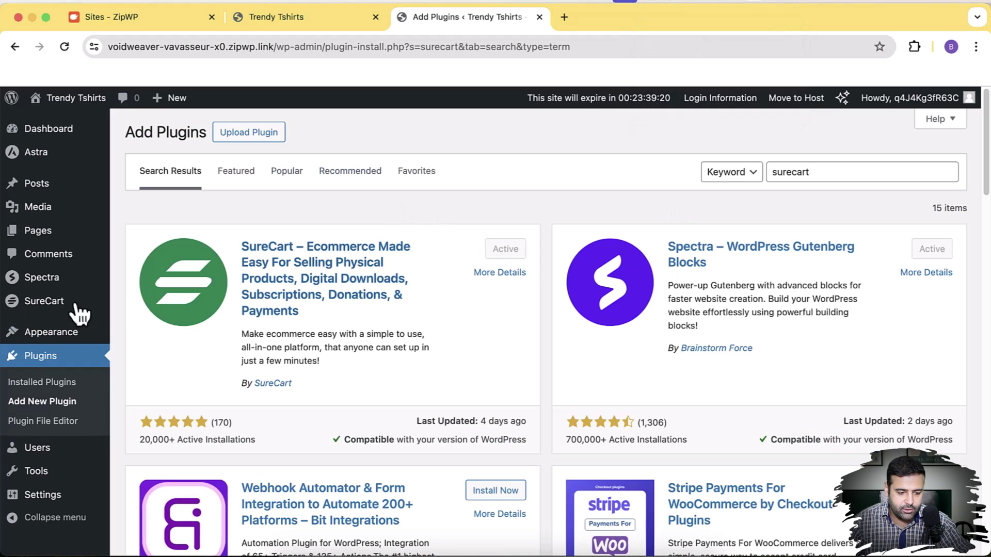
mouse_move(78, 309)
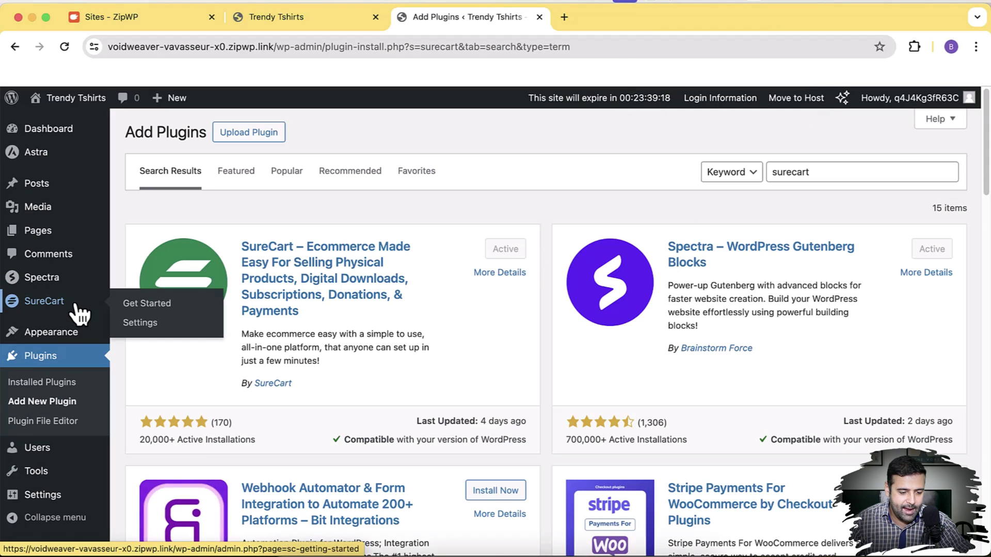
Launch SureCart's getting-started setup and begin creating a new store
click(166, 315)
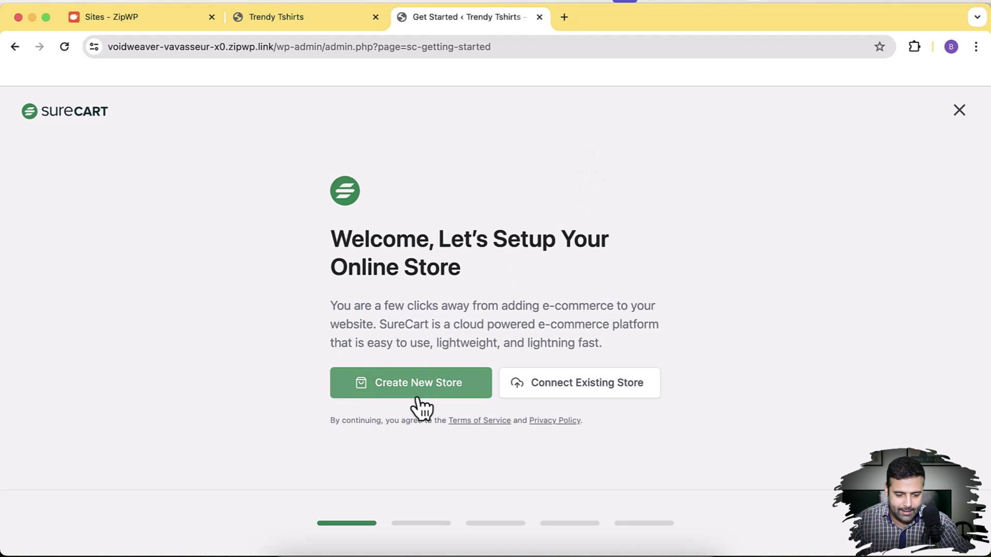
click(342, 28)
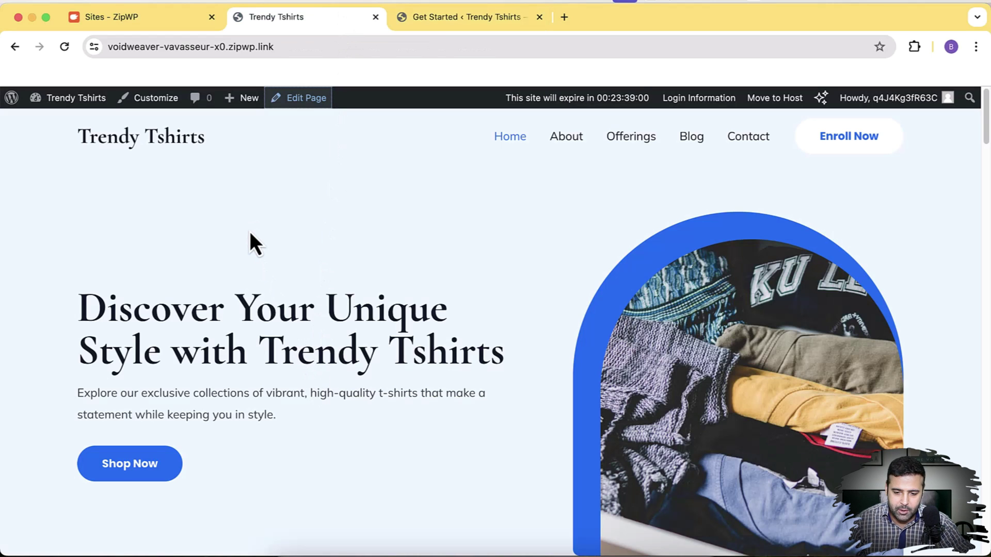
click(453, 21)
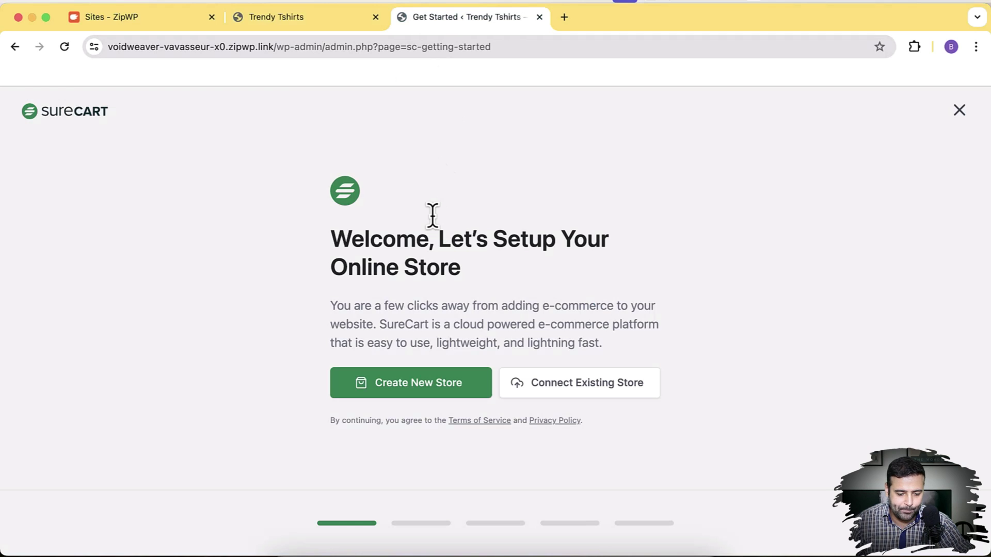
click(384, 391)
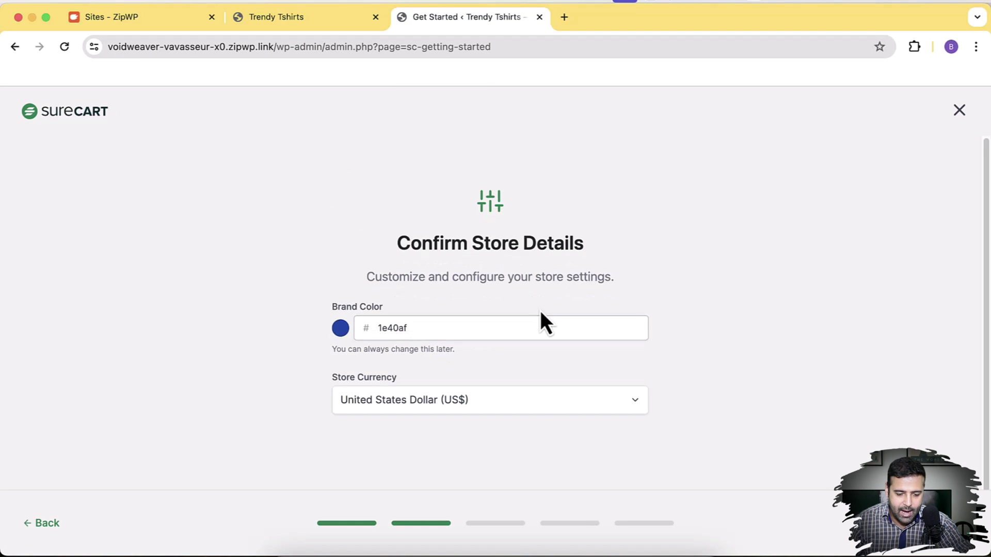
click(313, 20)
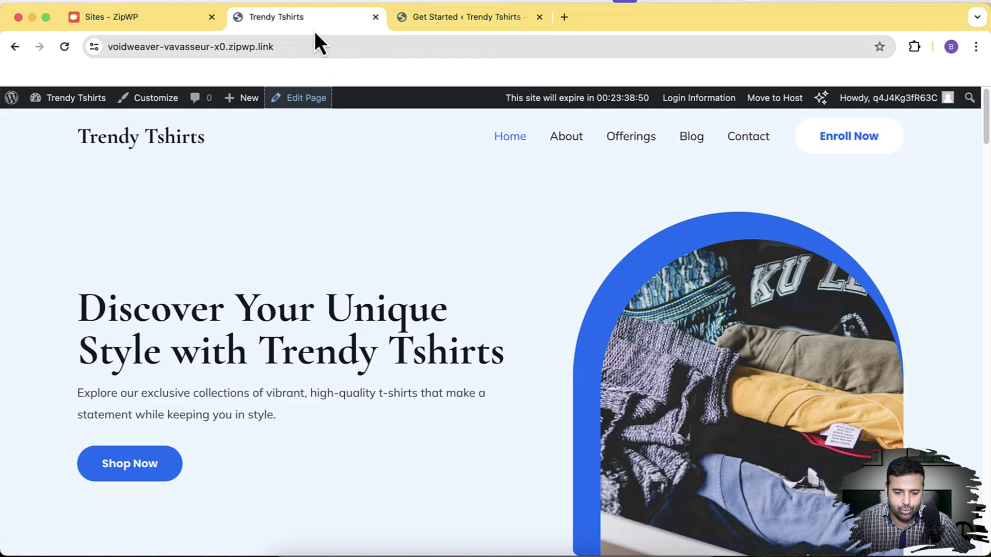
click(418, 24)
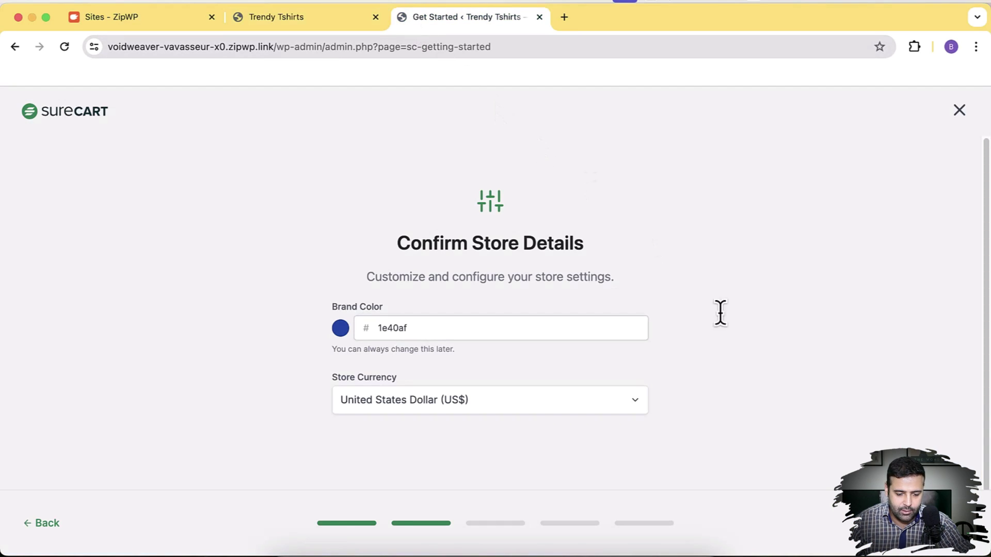
click(948, 533)
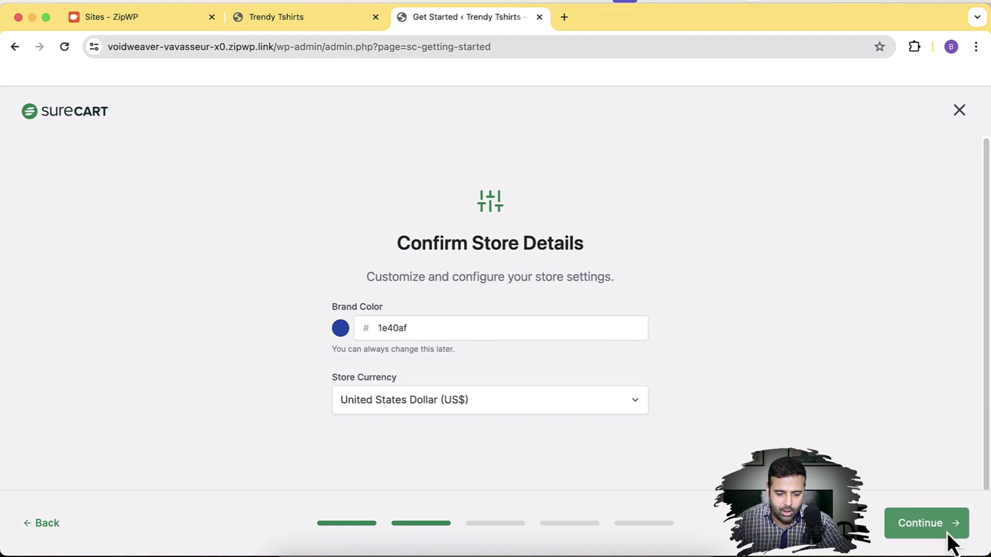
Keep United States Dollar as the store currency and confirm the store details
click(553, 411)
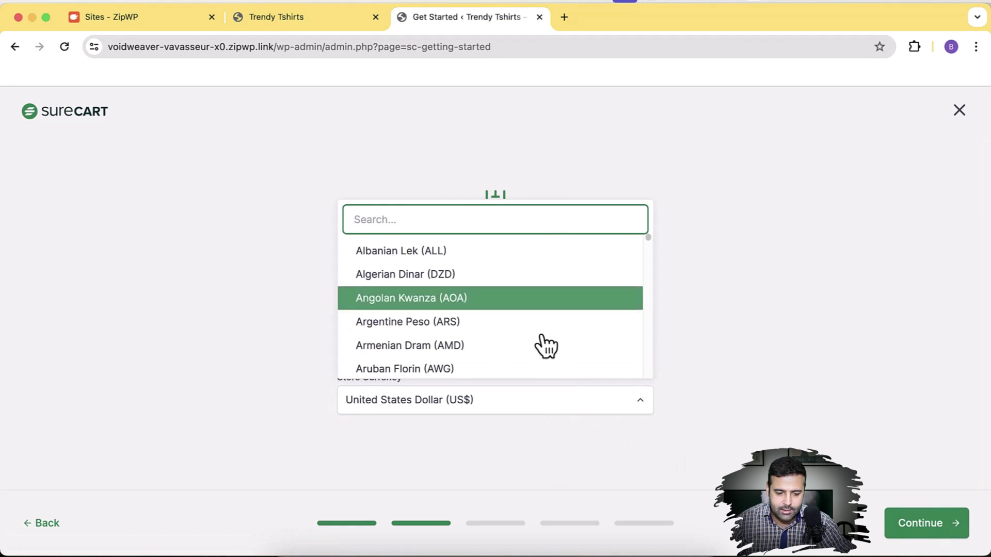
scroll(544, 341, down, 5)
scroll(542, 334, up, 4)
scroll(542, 338, up, 5)
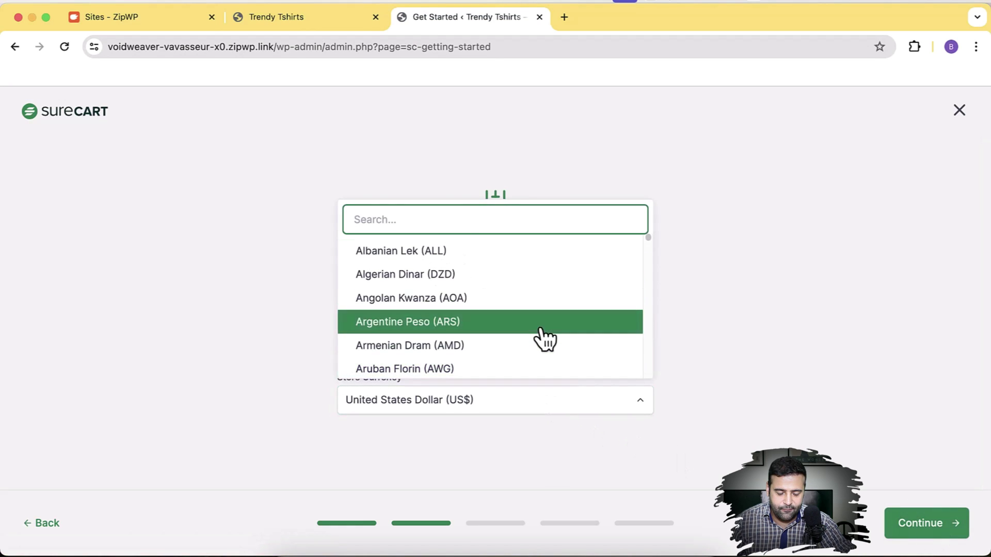
click(696, 347)
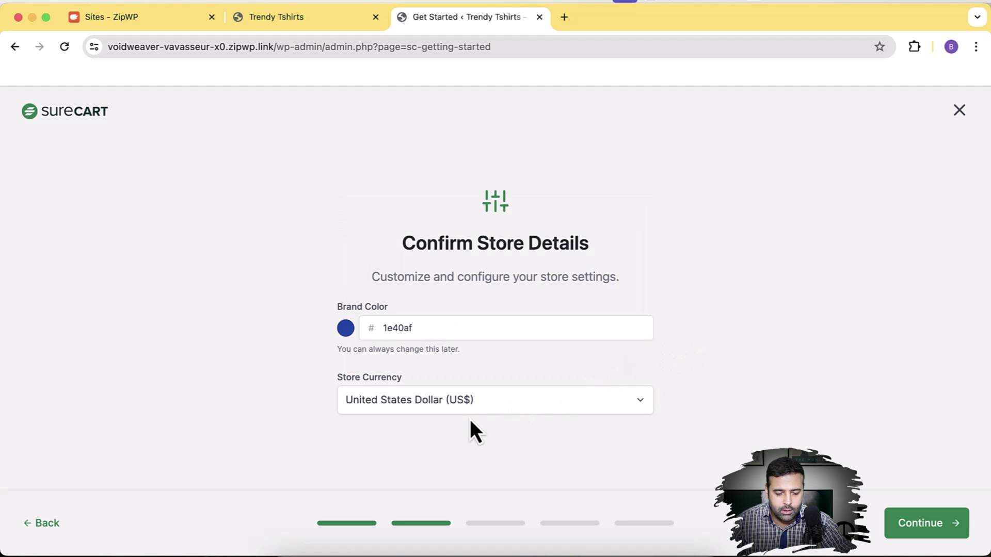
click(921, 530)
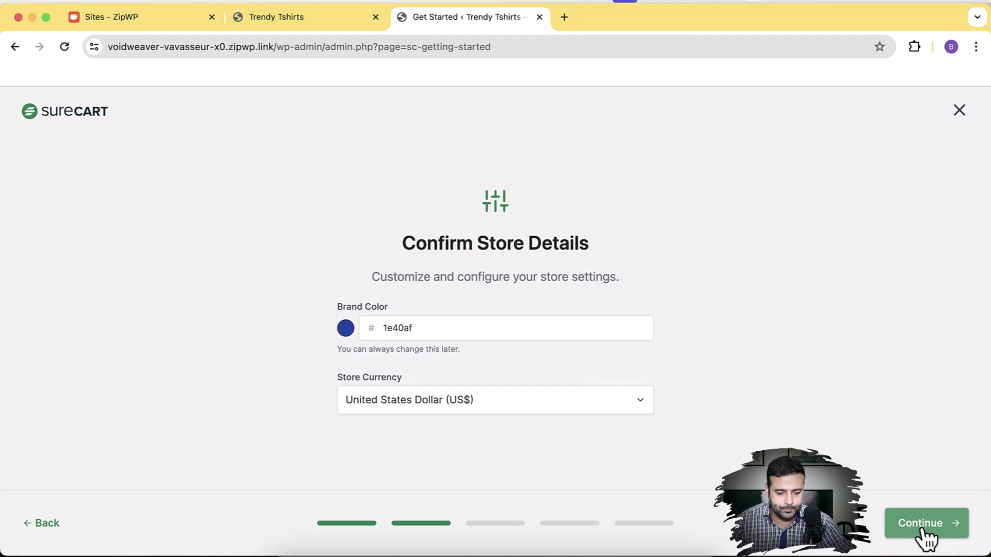
Choose Start With Demo Products and accept the prefilled notification email to create the store
scroll(810, 223, down, 2)
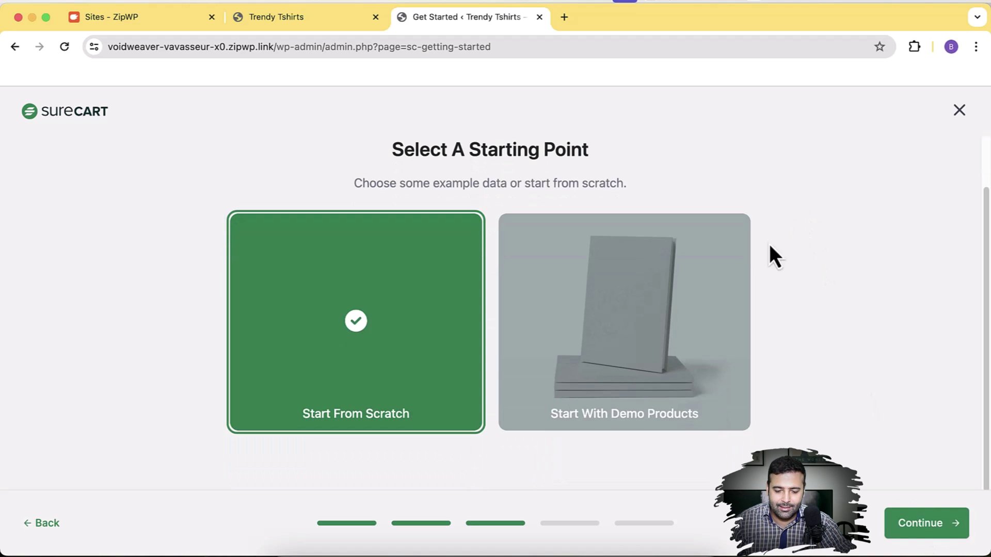
click(641, 366)
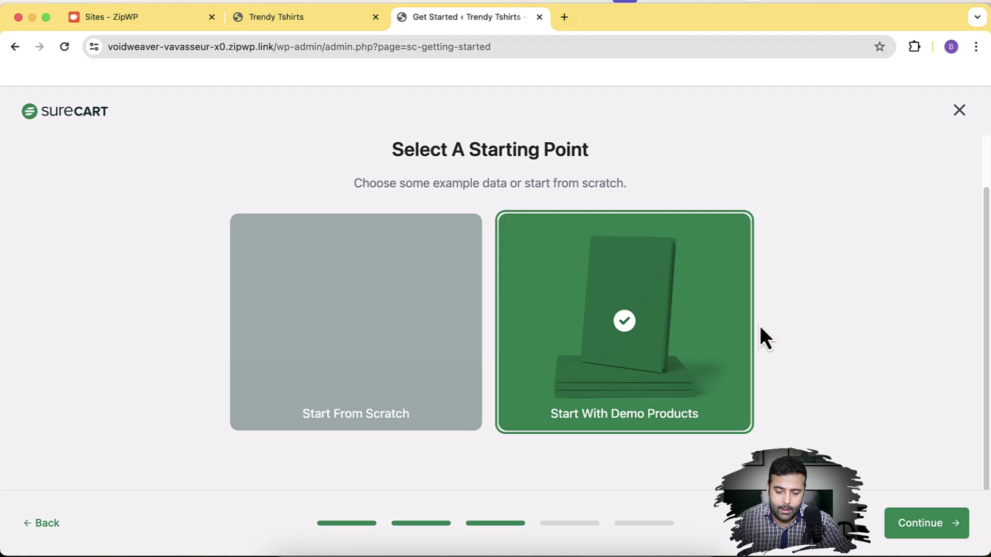
click(930, 534)
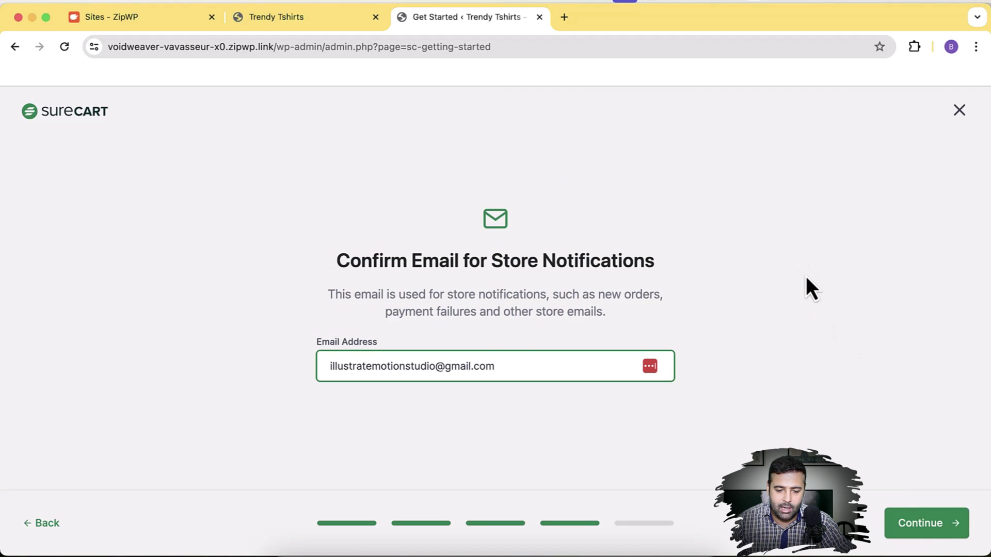
click(930, 534)
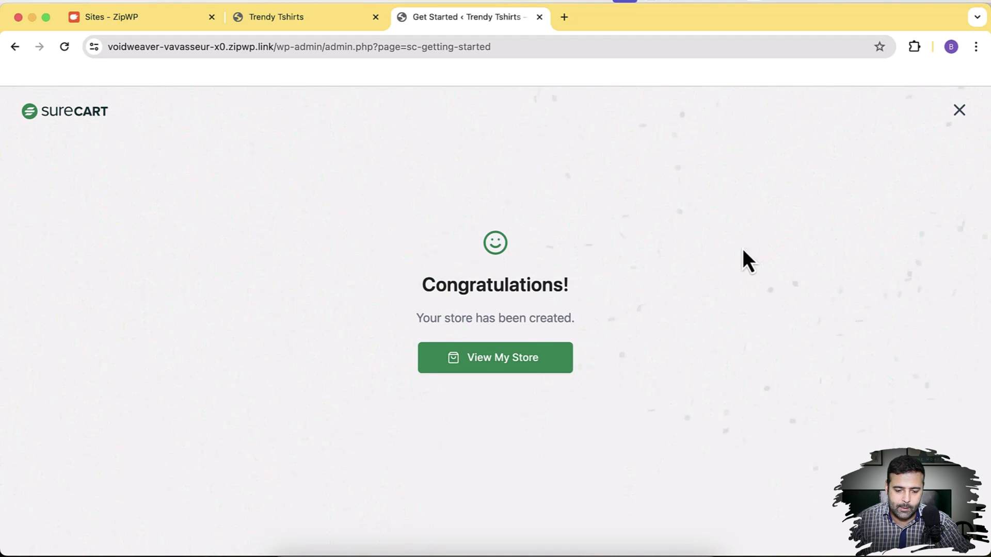
View the new store's Shop grid of demo products, then open the hoodie product
click(534, 364)
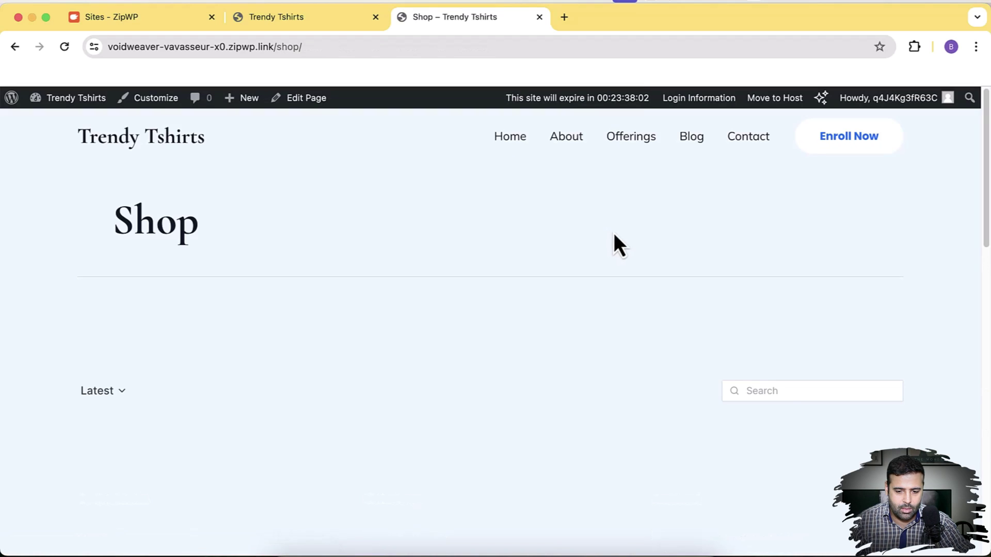
scroll(640, 239, down, 2)
scroll(932, 292, down, 10)
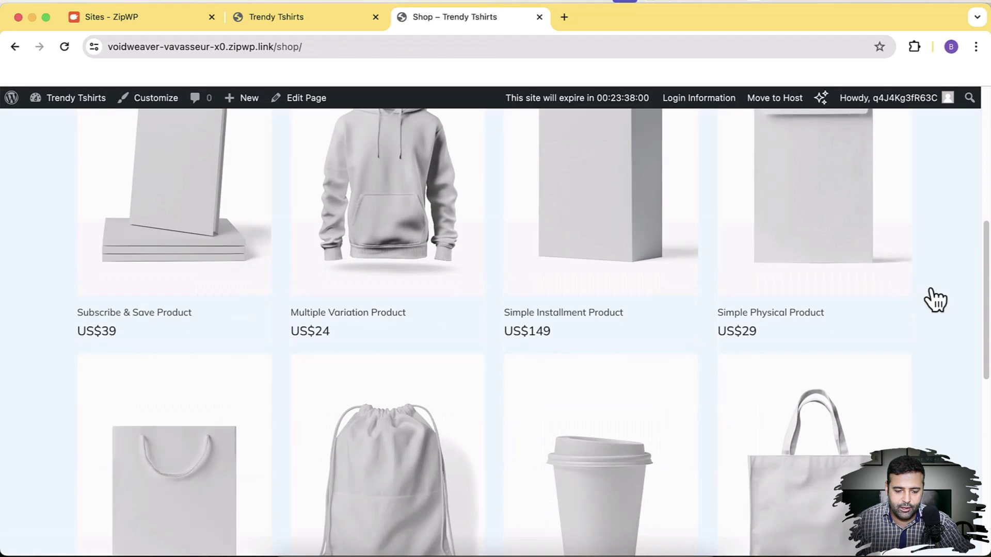
scroll(934, 294, up, 12)
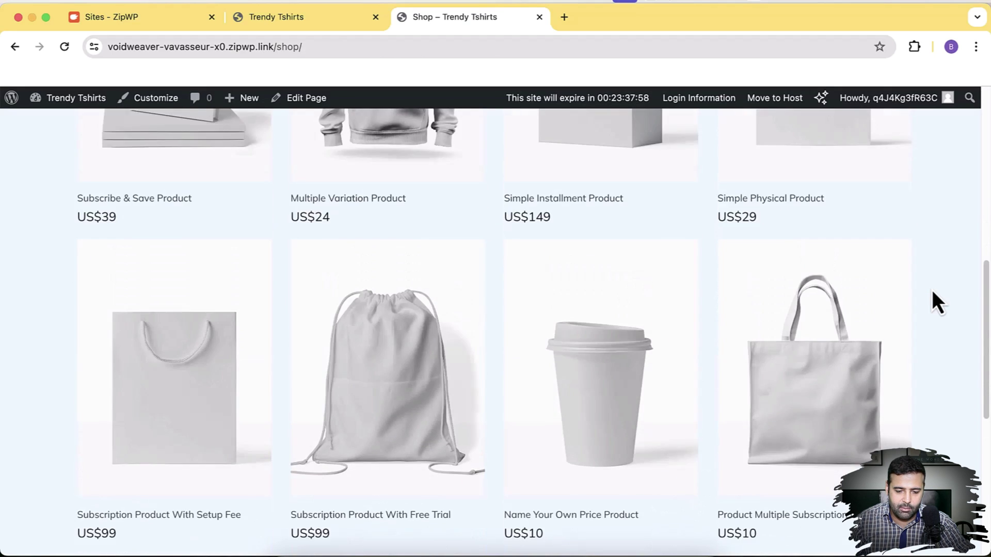
scroll(594, 379, up, 1)
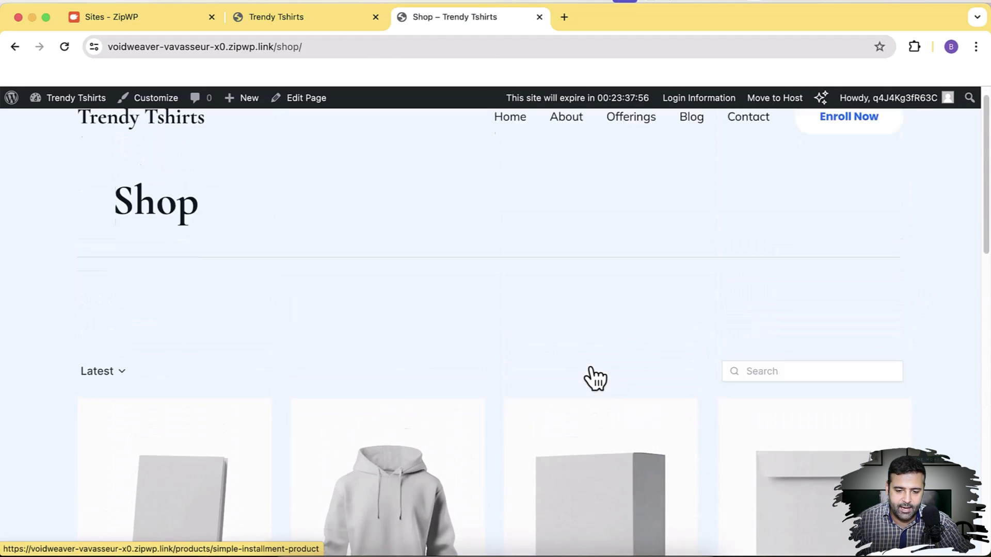
scroll(593, 379, down, 5)
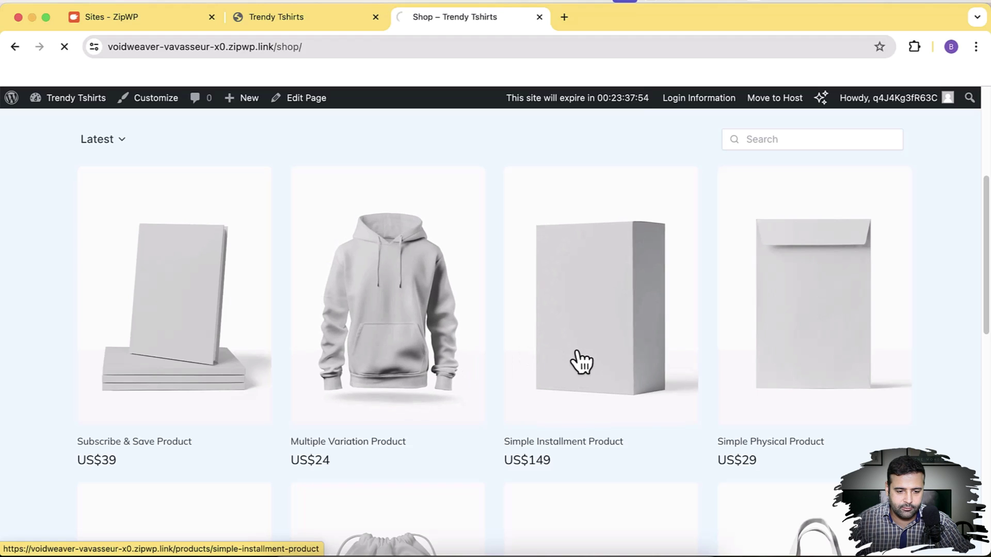
click(580, 362)
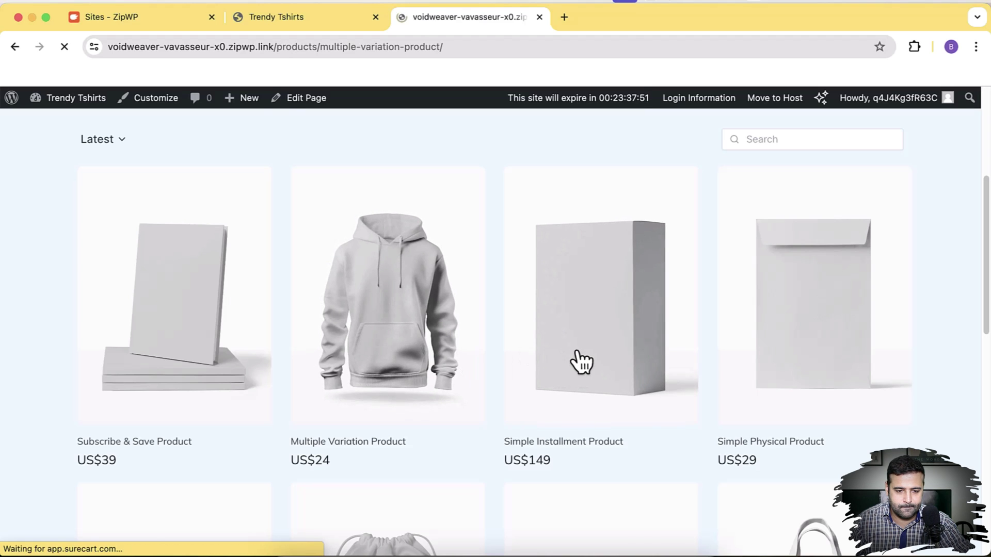
Try the Medium and Large sizes, settle back on Small, and scroll to Add To Cart
scroll(776, 246, down, 6)
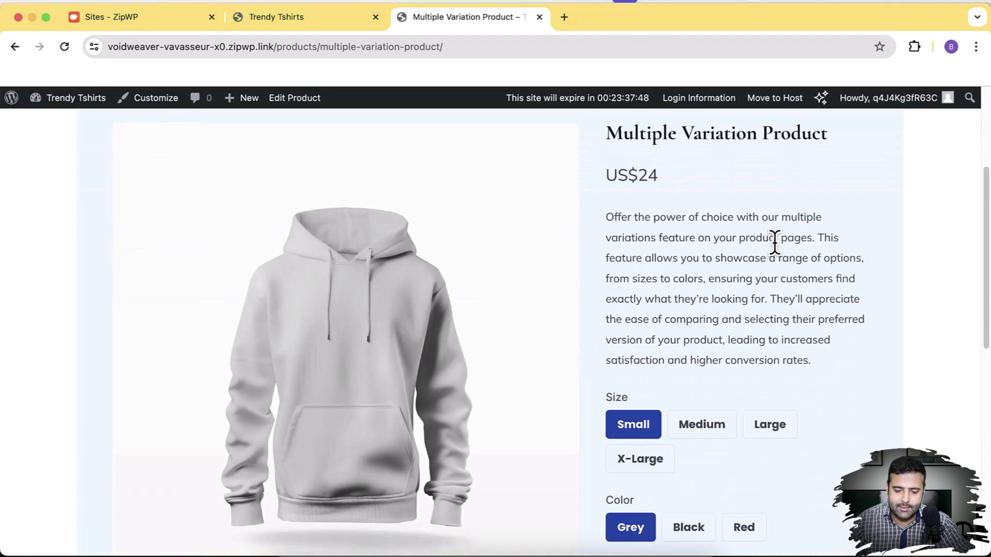
click(706, 338)
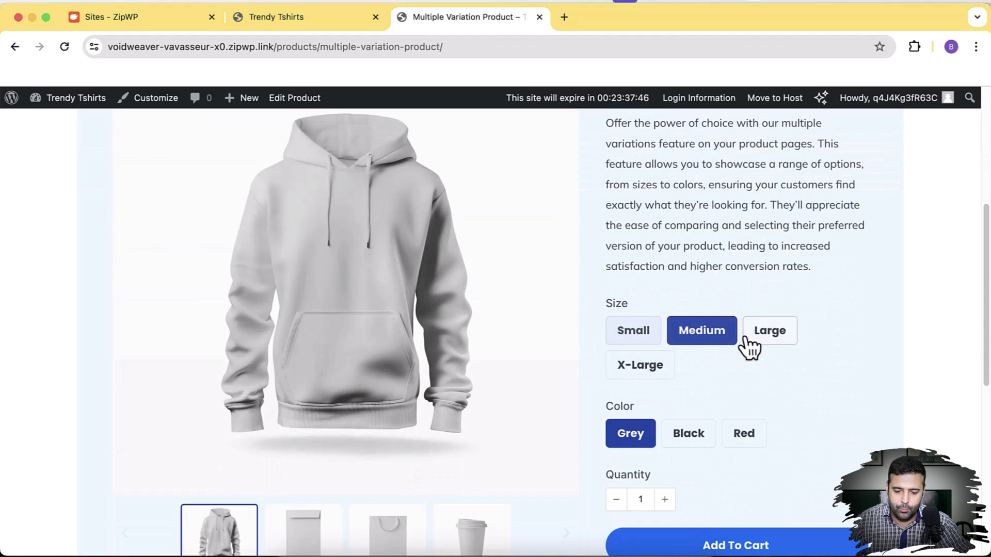
click(749, 340)
click(610, 333)
scroll(609, 330, down, 2)
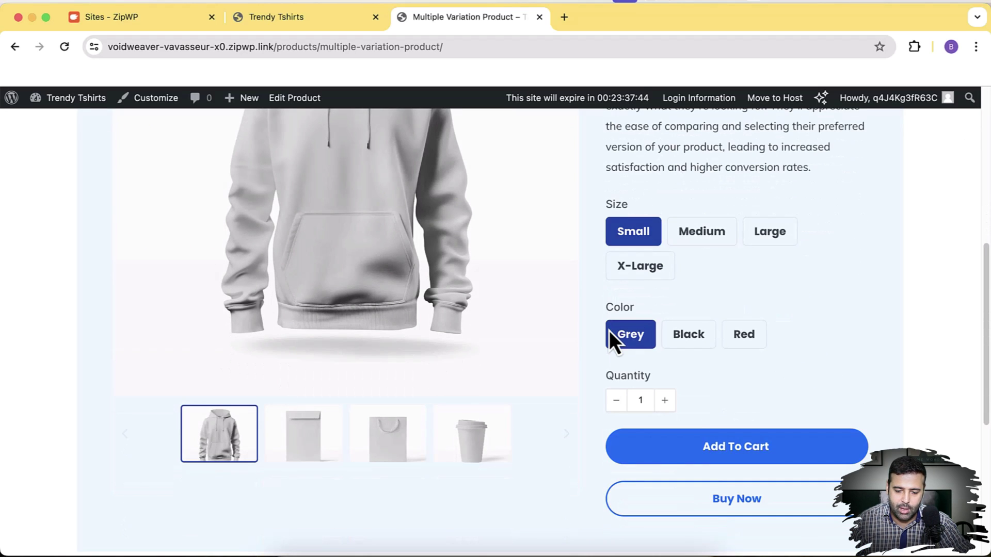
scroll(822, 279, down, 6)
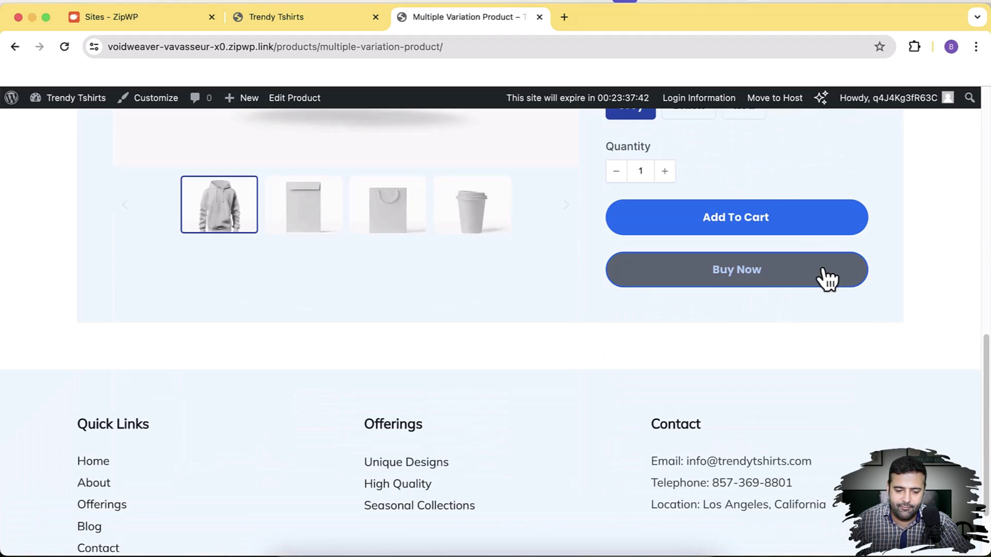
scroll(738, 390, up, 15)
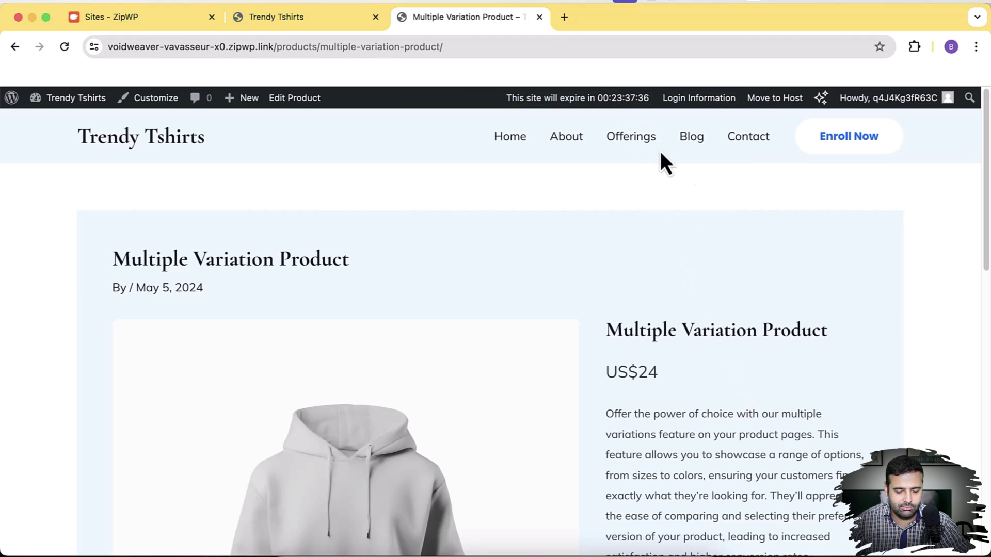
scroll(780, 268, down, 5)
scroll(779, 262, up, 1)
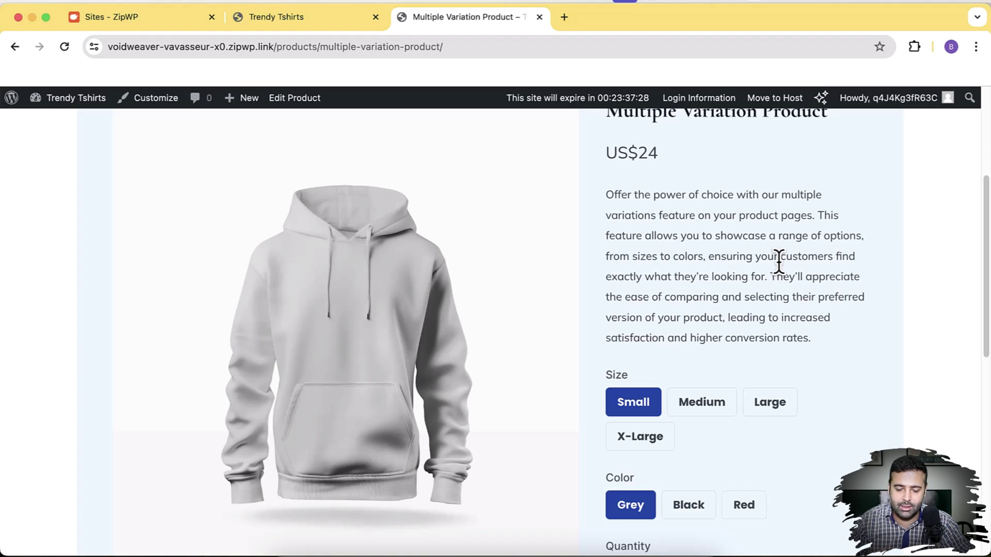
scroll(779, 261, down, 5)
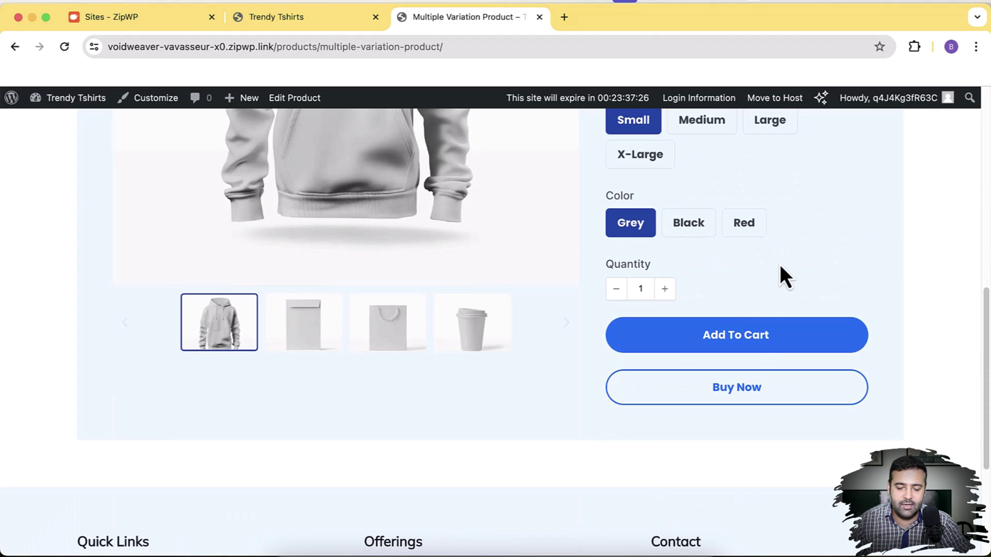
Add the Small / Grey Multiple Variation Product to the cart and check out for US$24
click(792, 346)
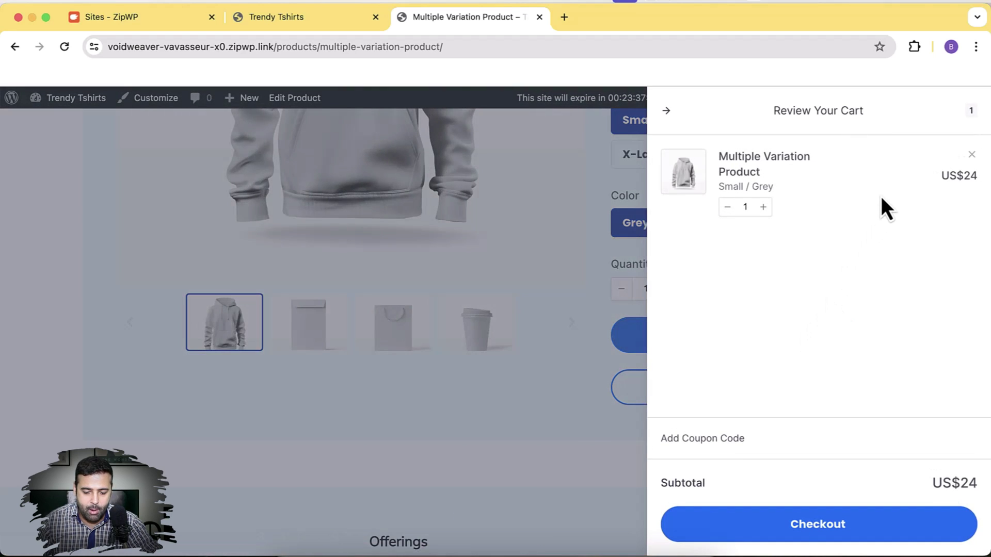
click(886, 535)
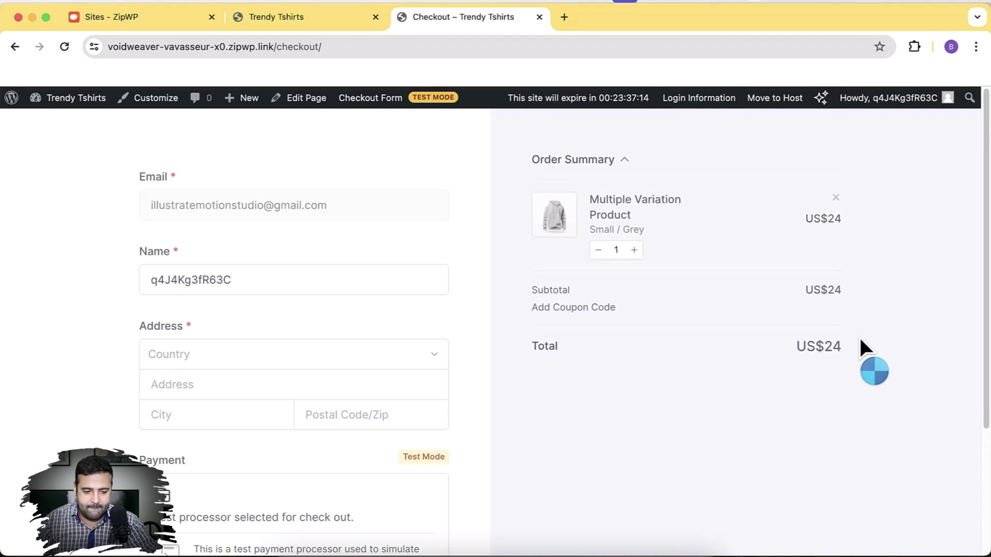
scroll(734, 412, down, 3)
scroll(732, 404, up, 3)
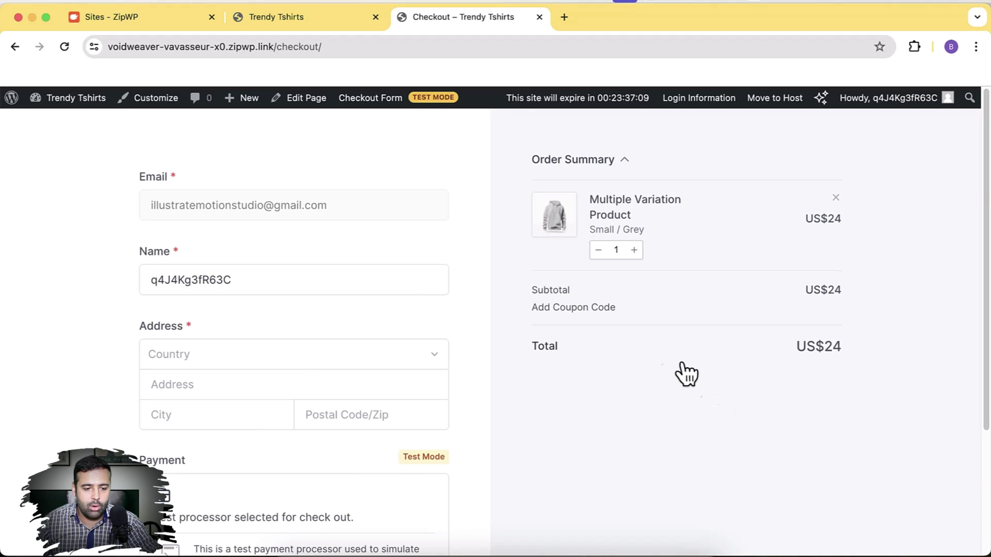
Return to the Trendy Tshirts home page and scroll through its hero and Shop Now section
click(261, 21)
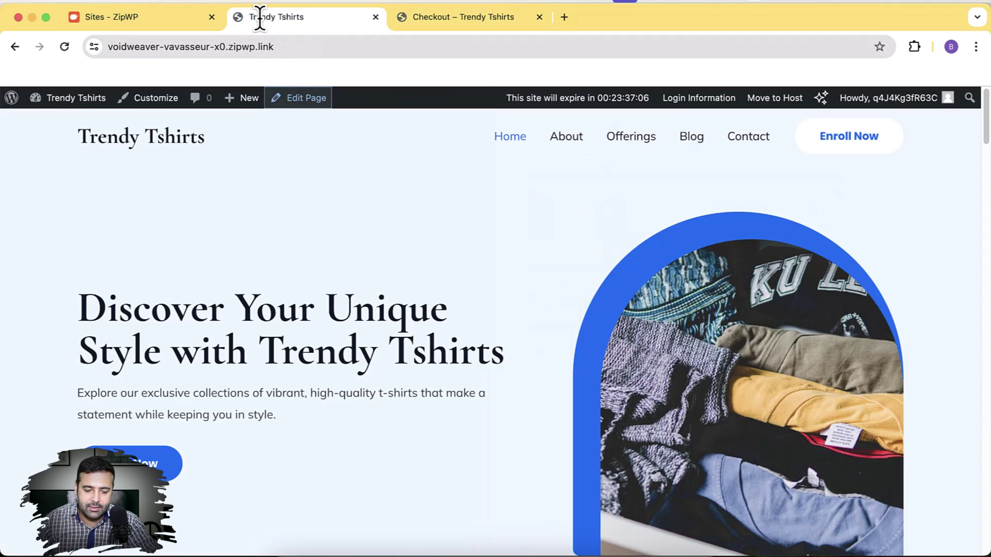
scroll(261, 23, down, 3)
scroll(627, 268, down, 15)
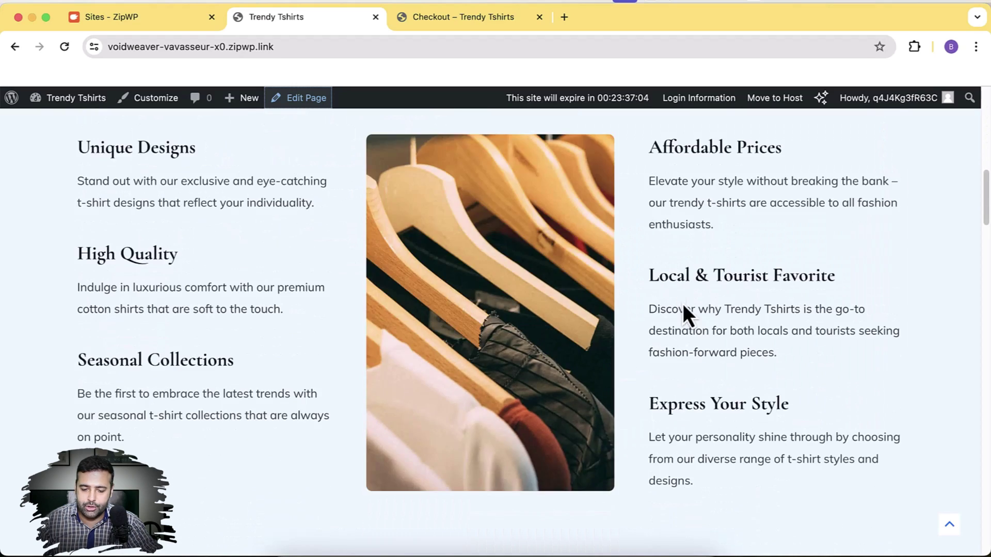
scroll(683, 303, up, 3)
scroll(683, 304, down, 10)
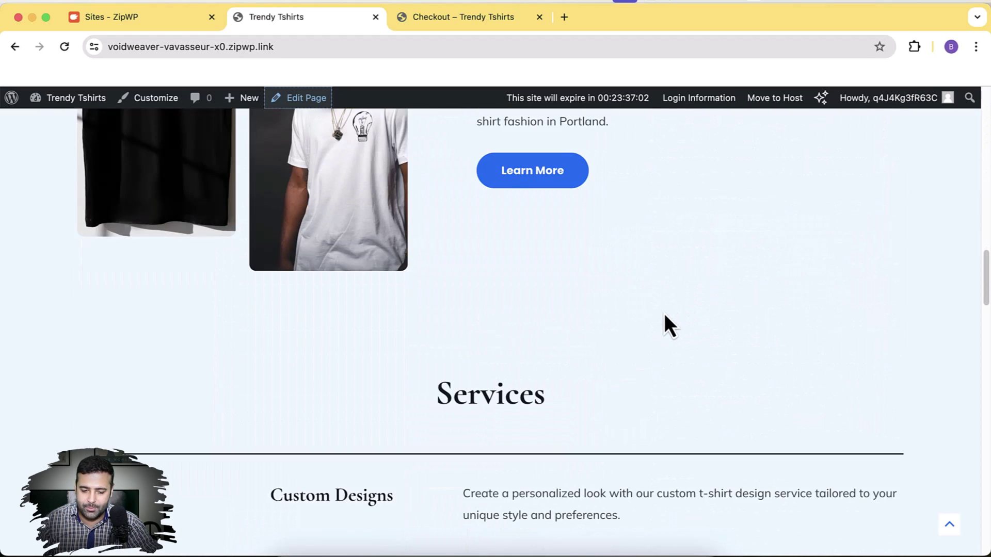
scroll(664, 314, down, 5)
scroll(664, 313, up, 20)
scroll(664, 314, up, 8)
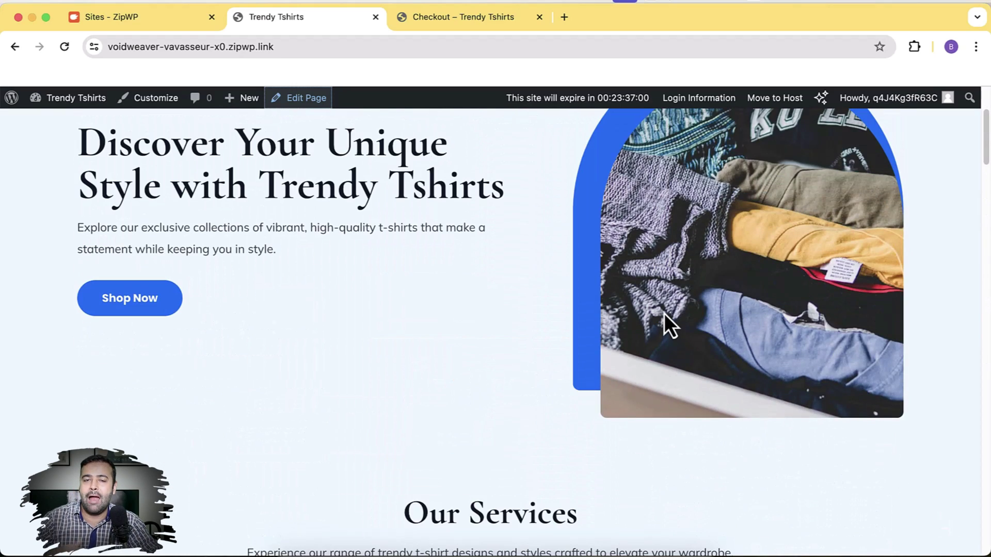